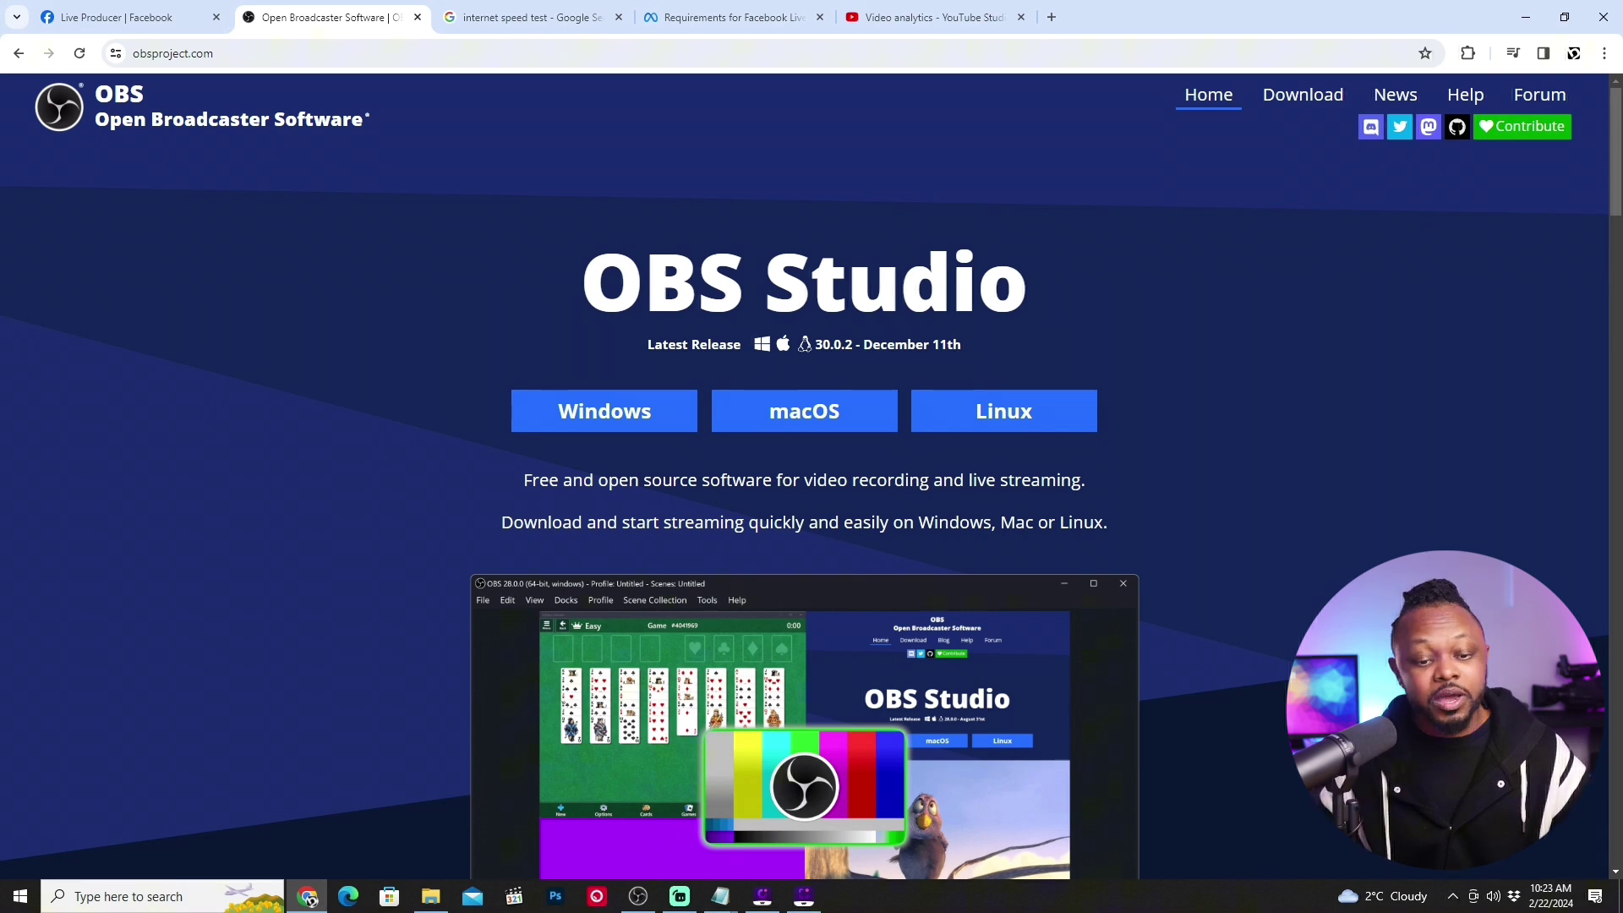
- Scroll the obsproject.com homepage that lists OBS Studio release 30.0.2
scroll(682, 417, down, 1)
scroll(681, 417, up, 1)
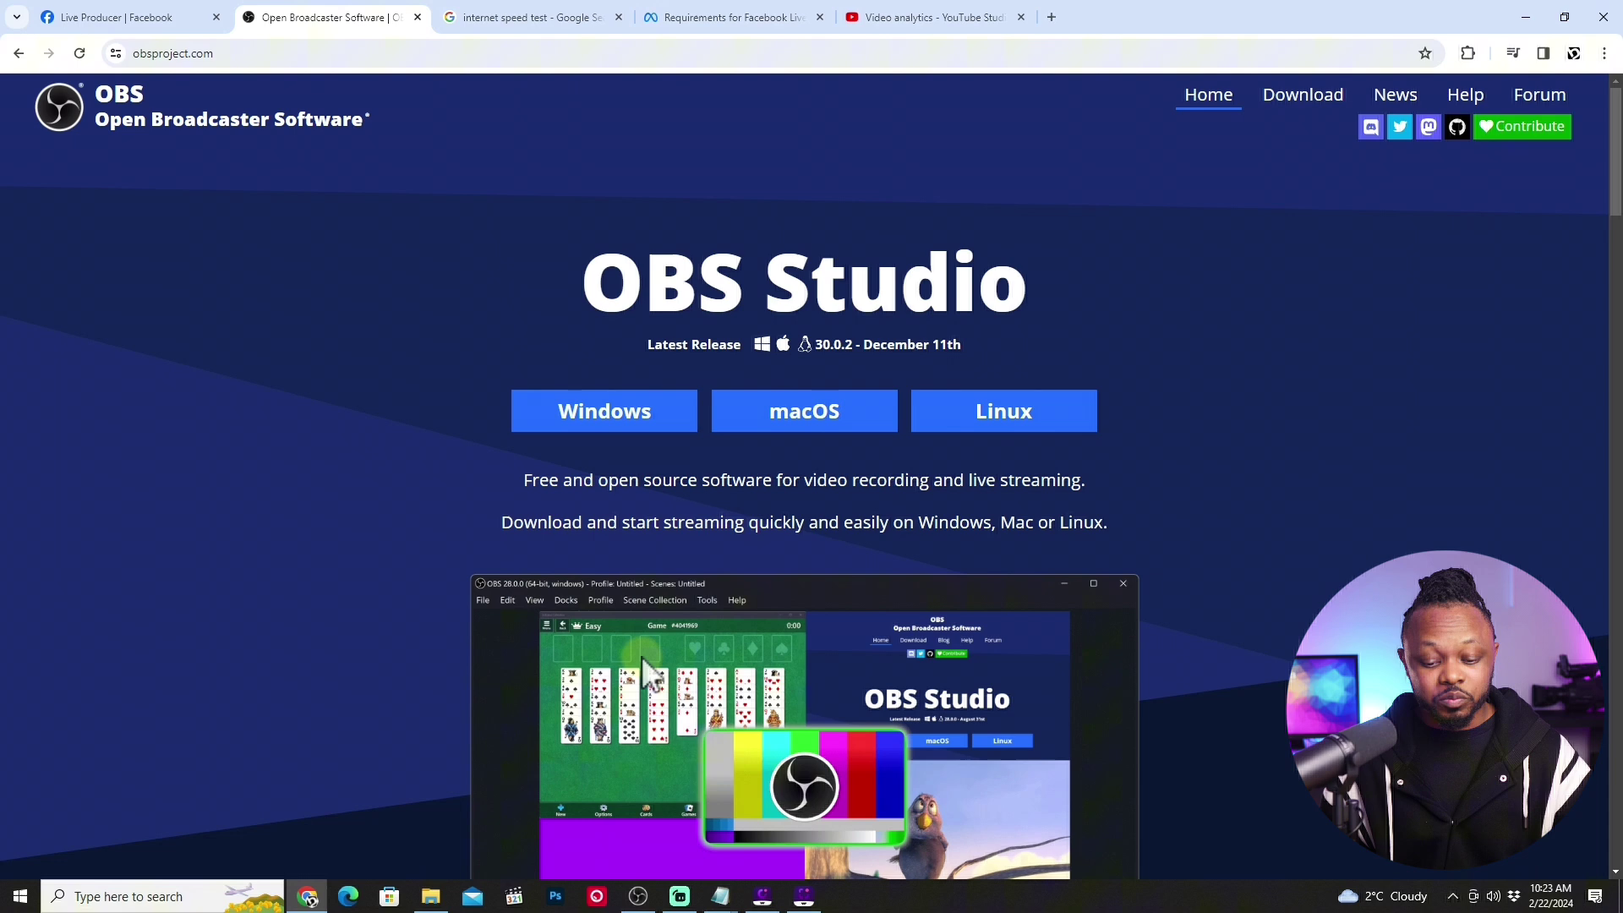
- Minimize Chrome, launch OBS Studio from the taskbar and maximize its window
click(804, 898)
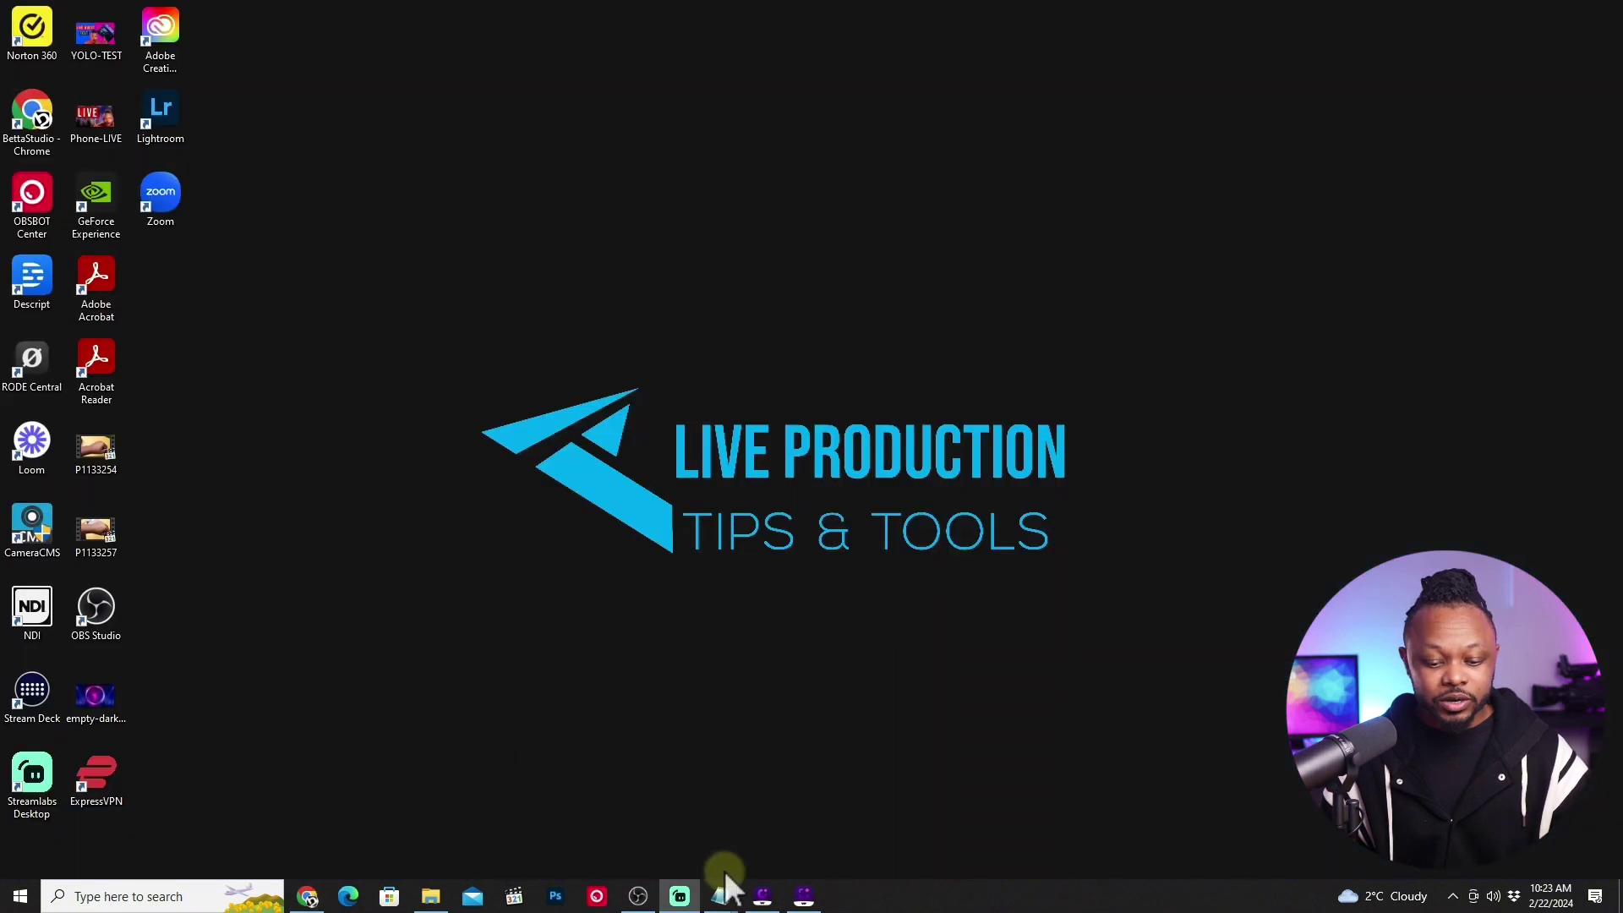
click(638, 898)
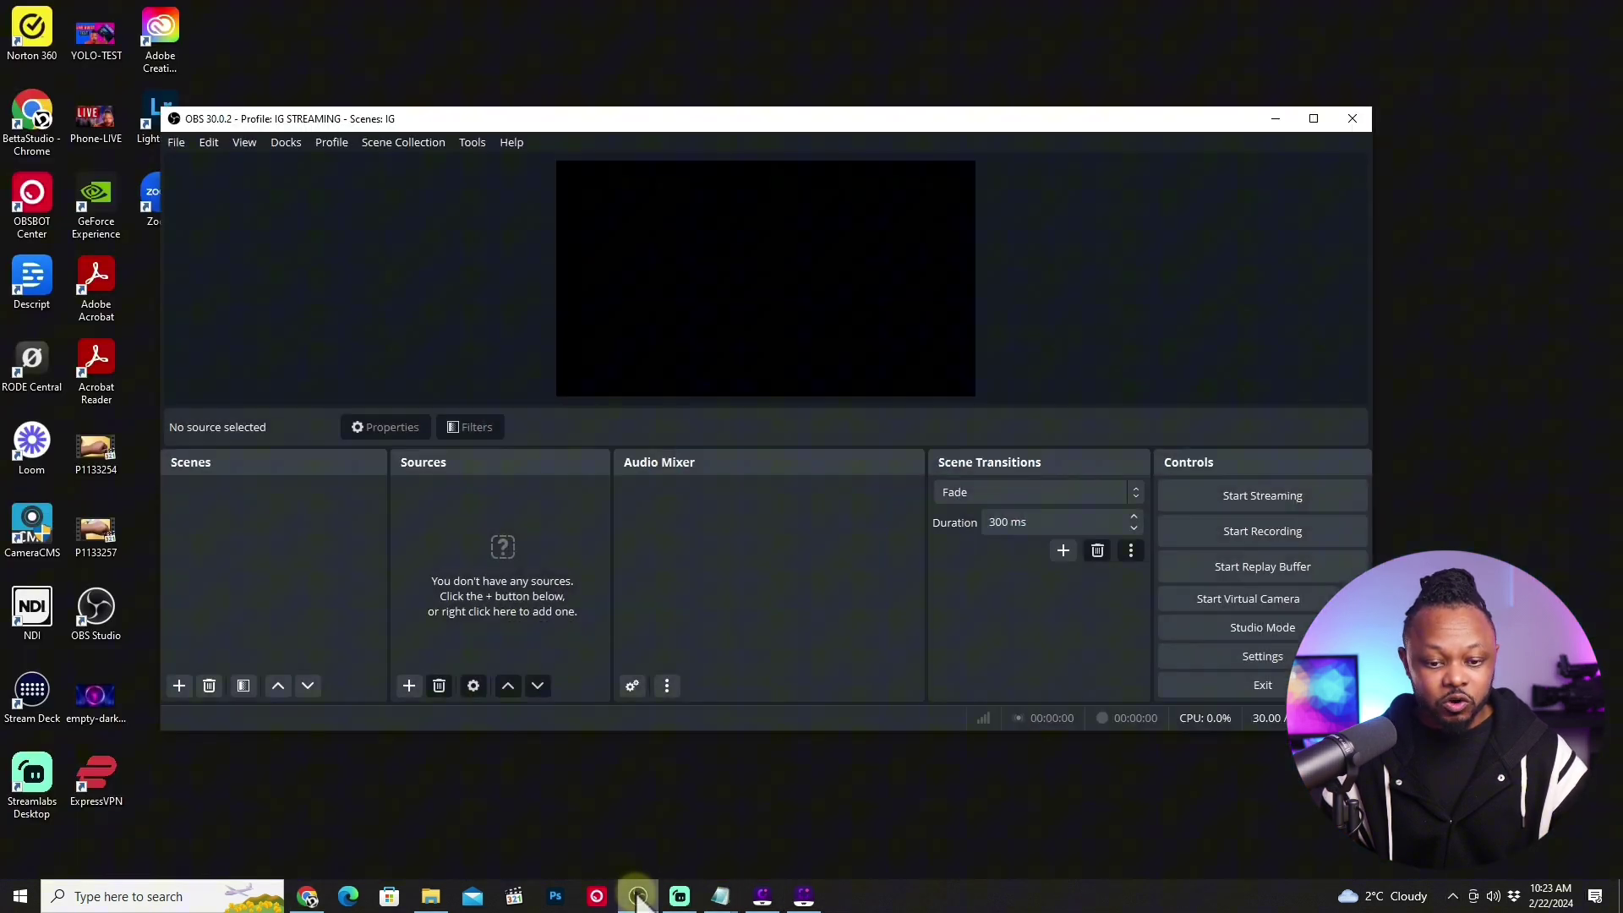
click(1314, 120)
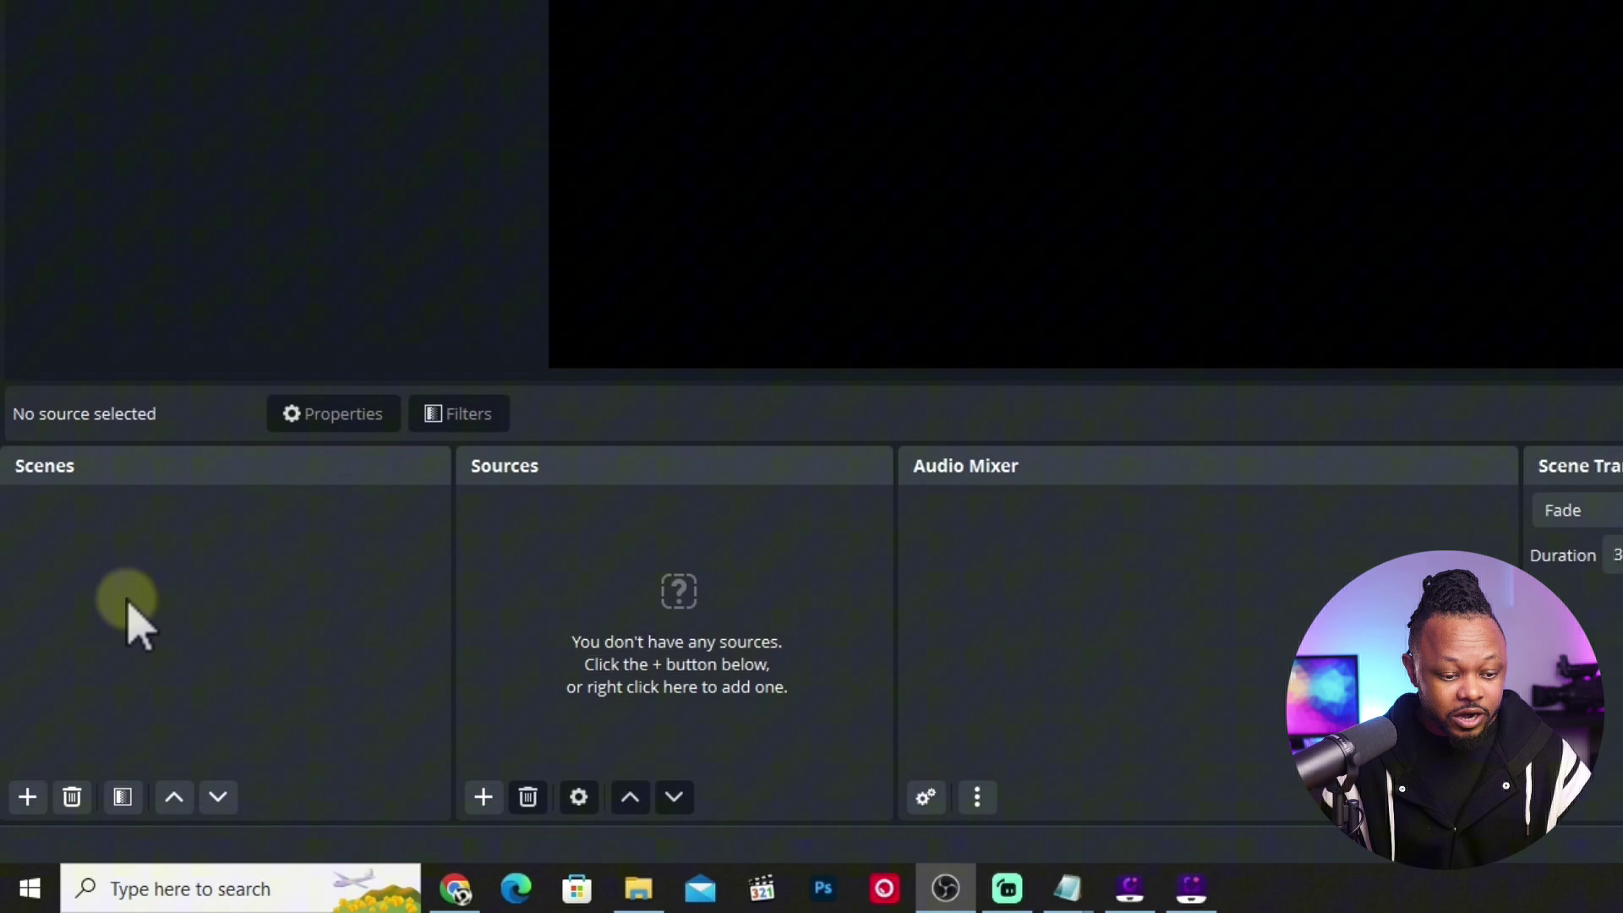
- Create a new scene named 'Welcome'
click(28, 799)
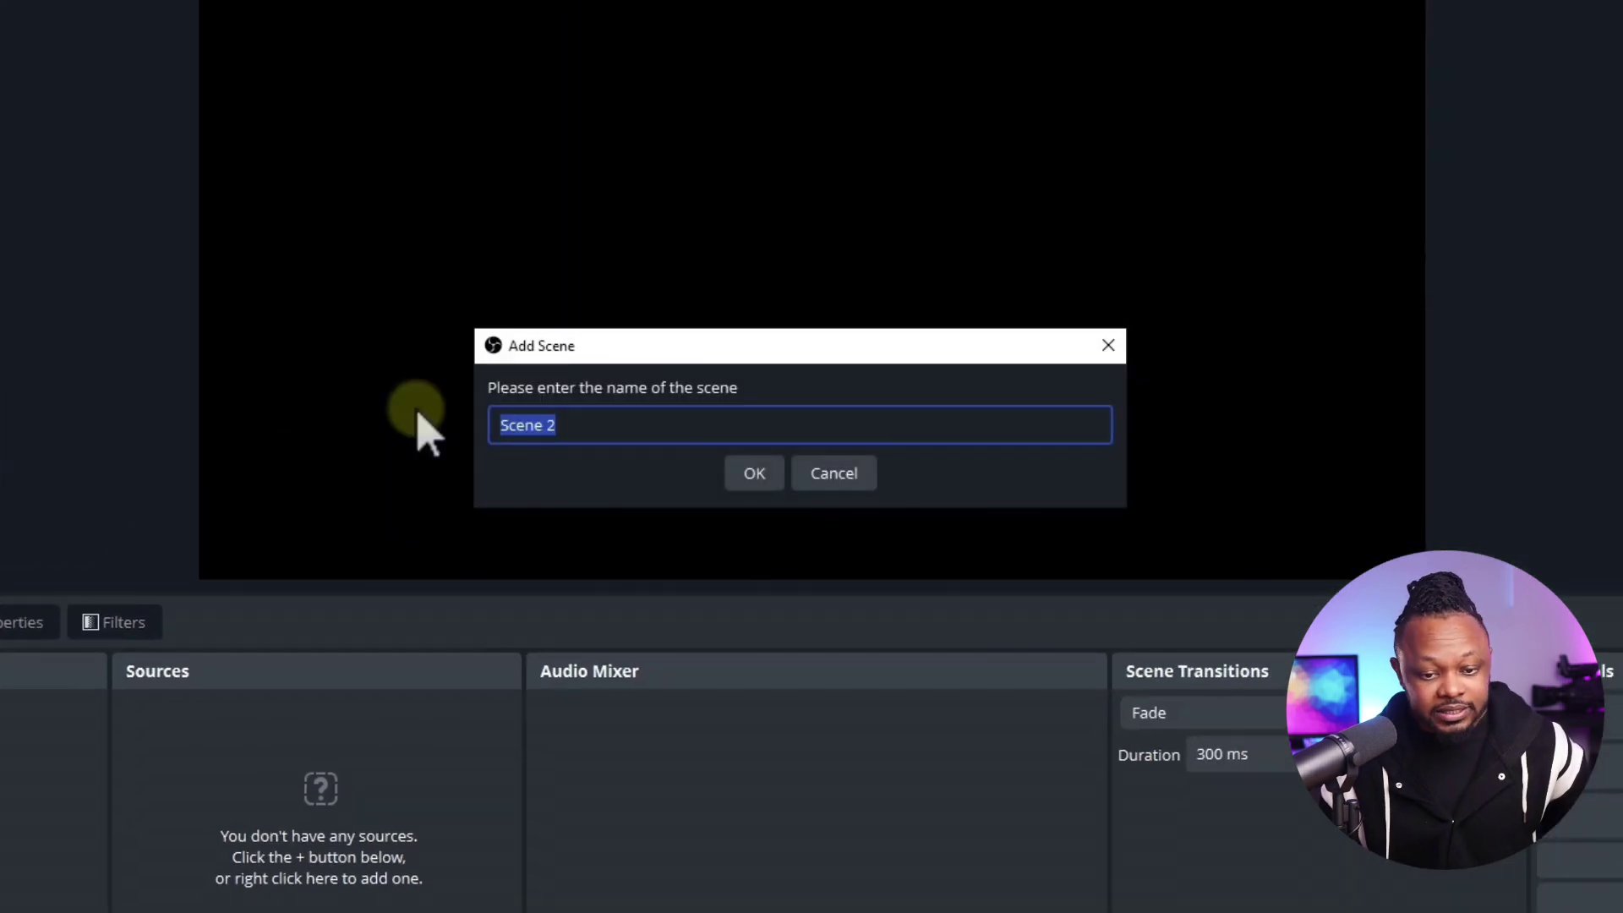
text(We)
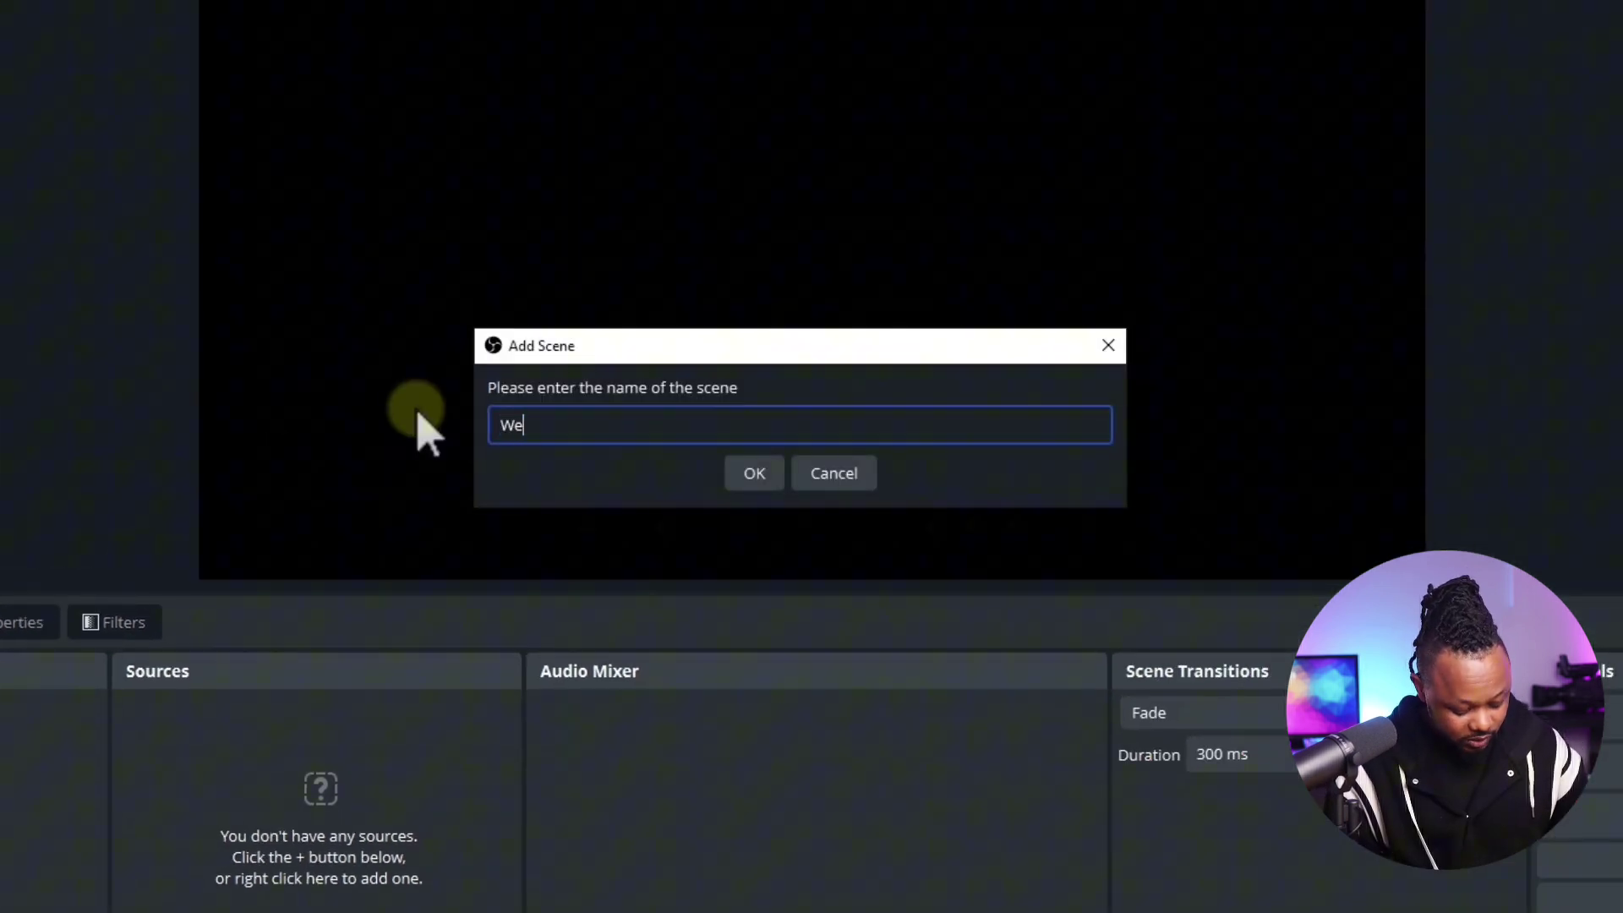
text(lcome)
key(Return)
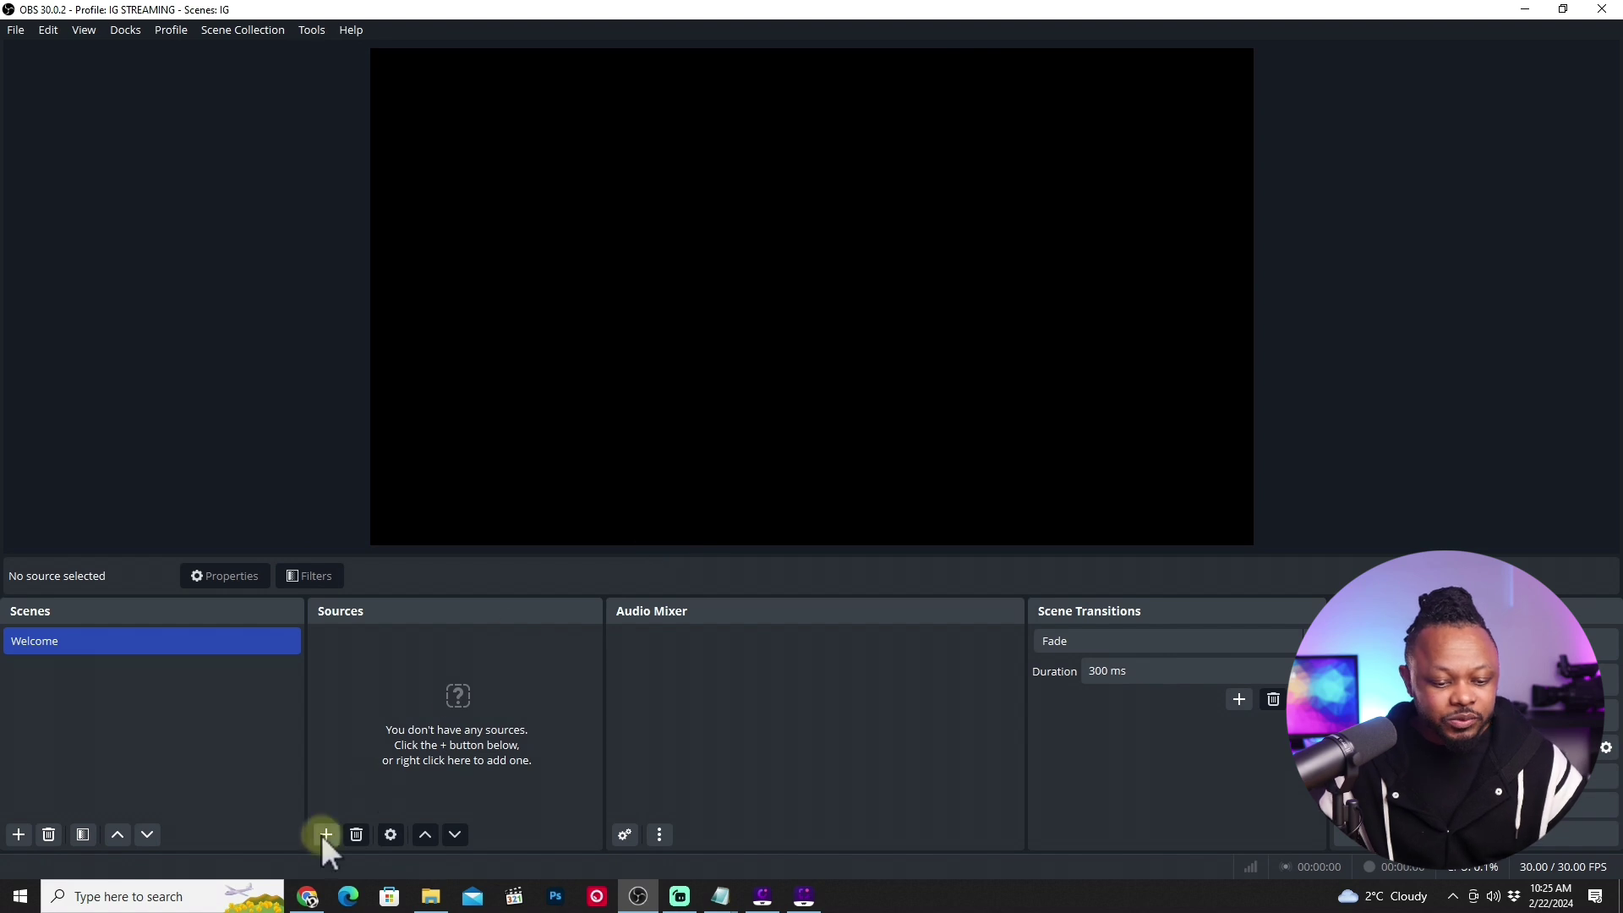
- Add an image source 'Welcome image' that loads the welcome (2).png picture
click(326, 834)
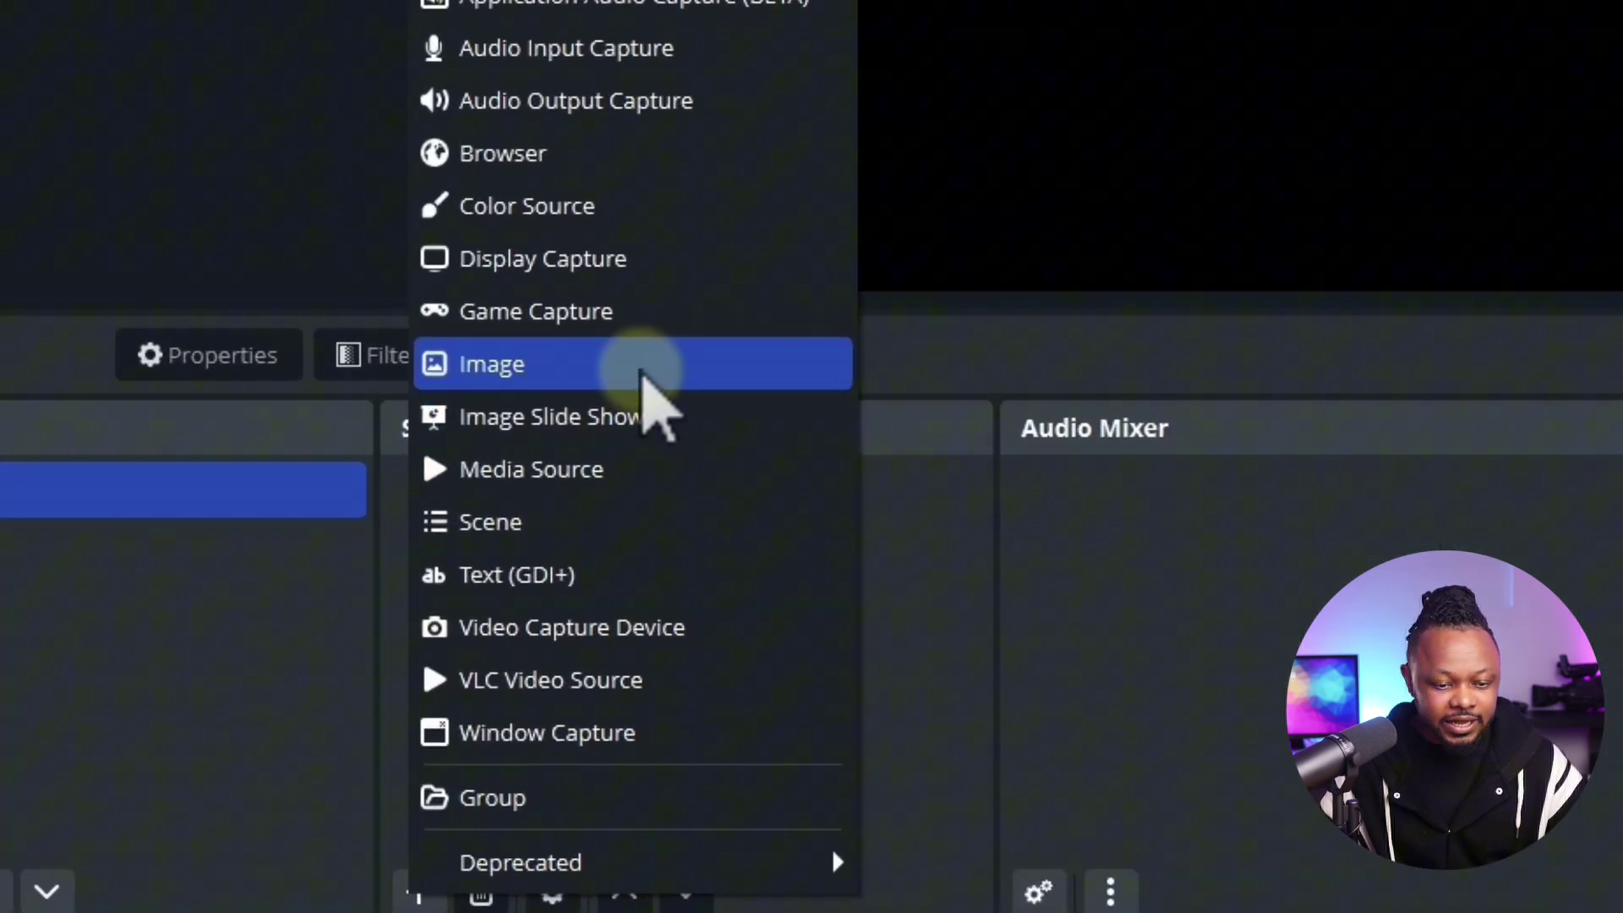
click(640, 370)
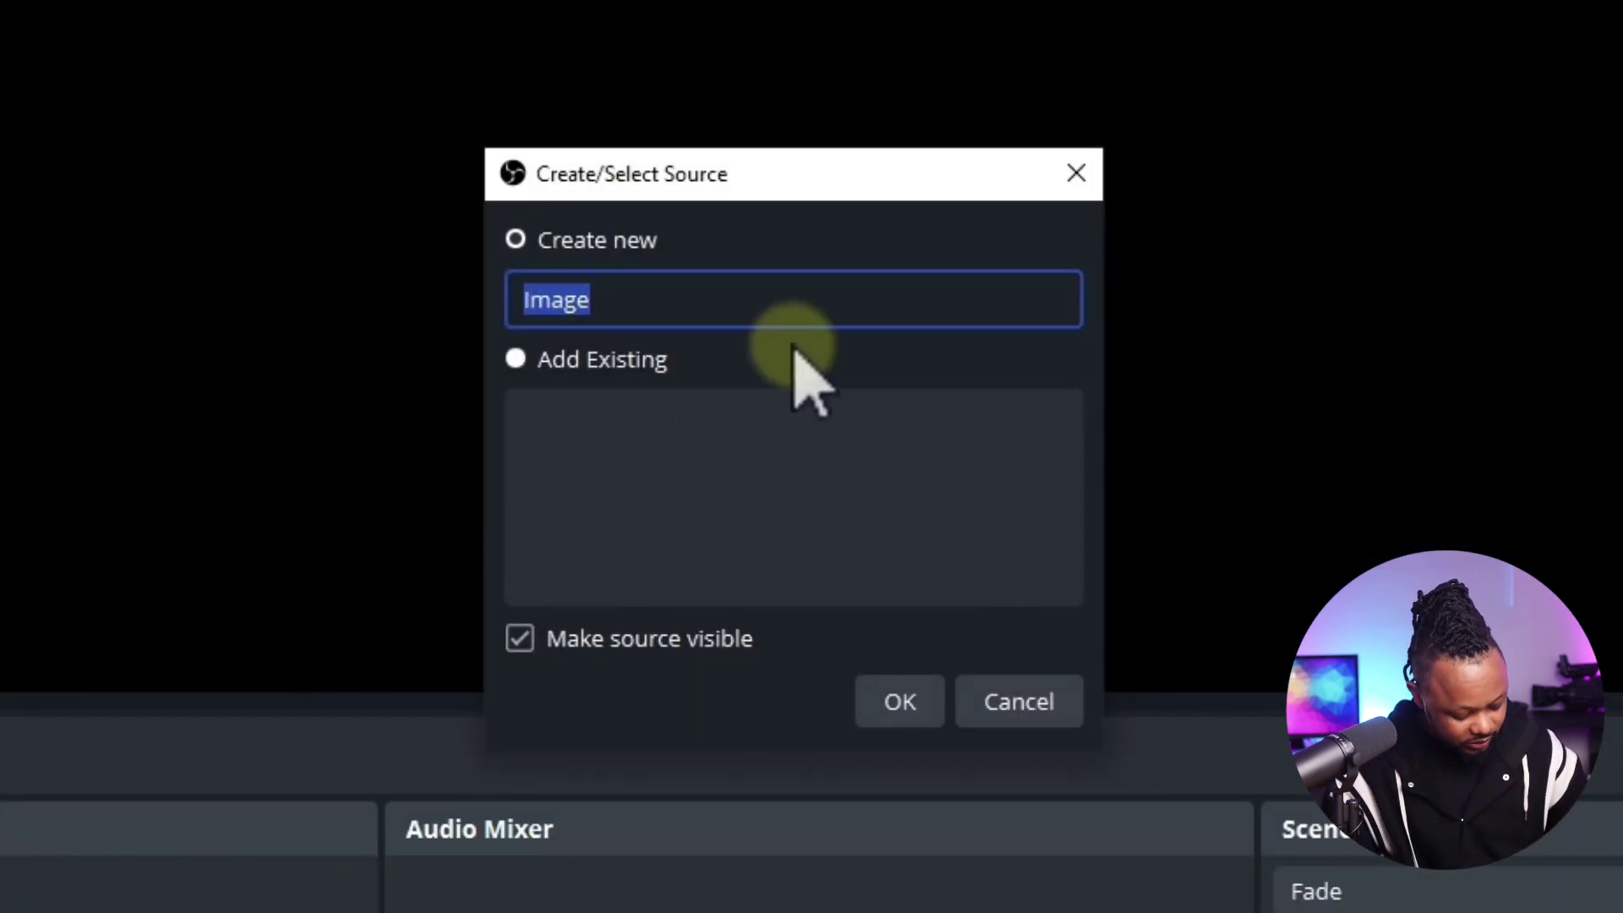
text(Welcome image)
click(883, 703)
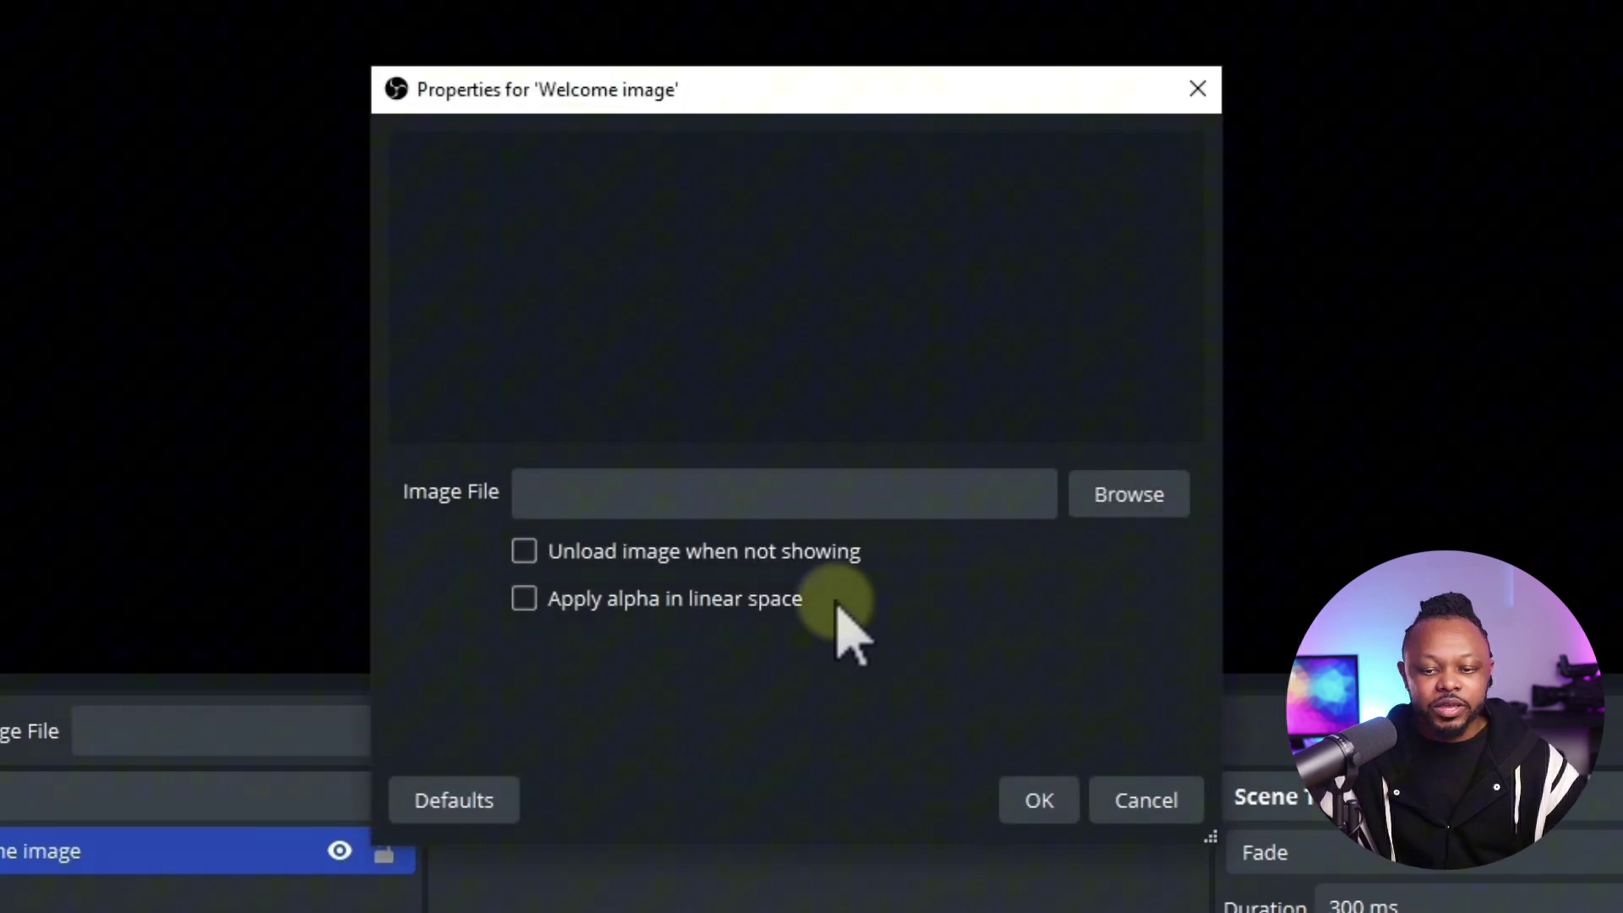
click(1108, 501)
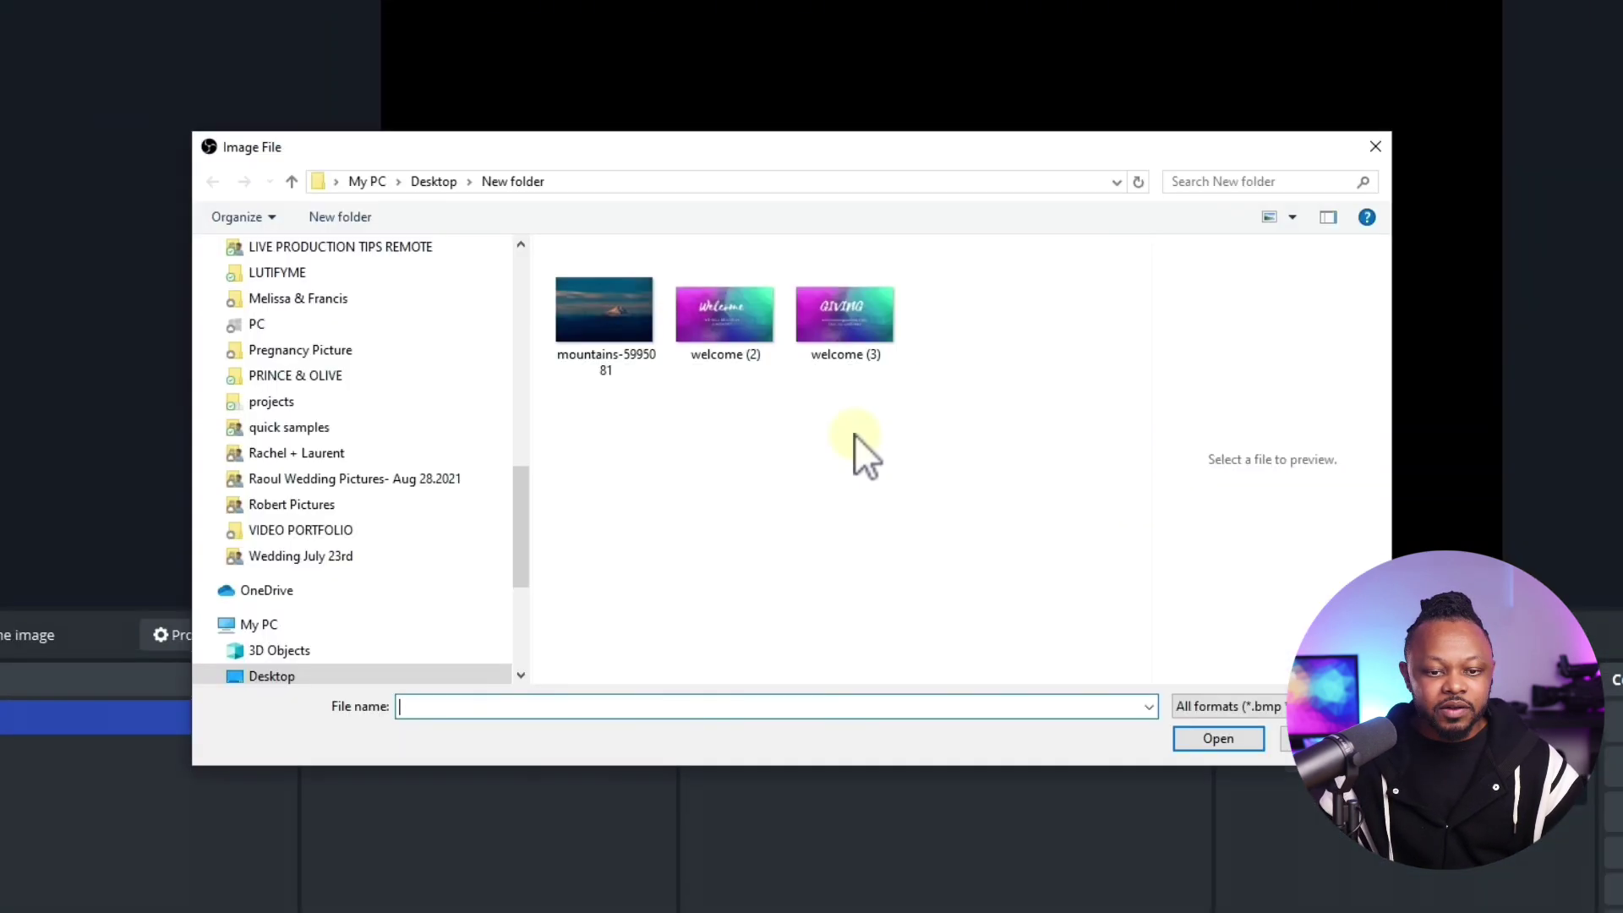
click(733, 346)
click(1216, 737)
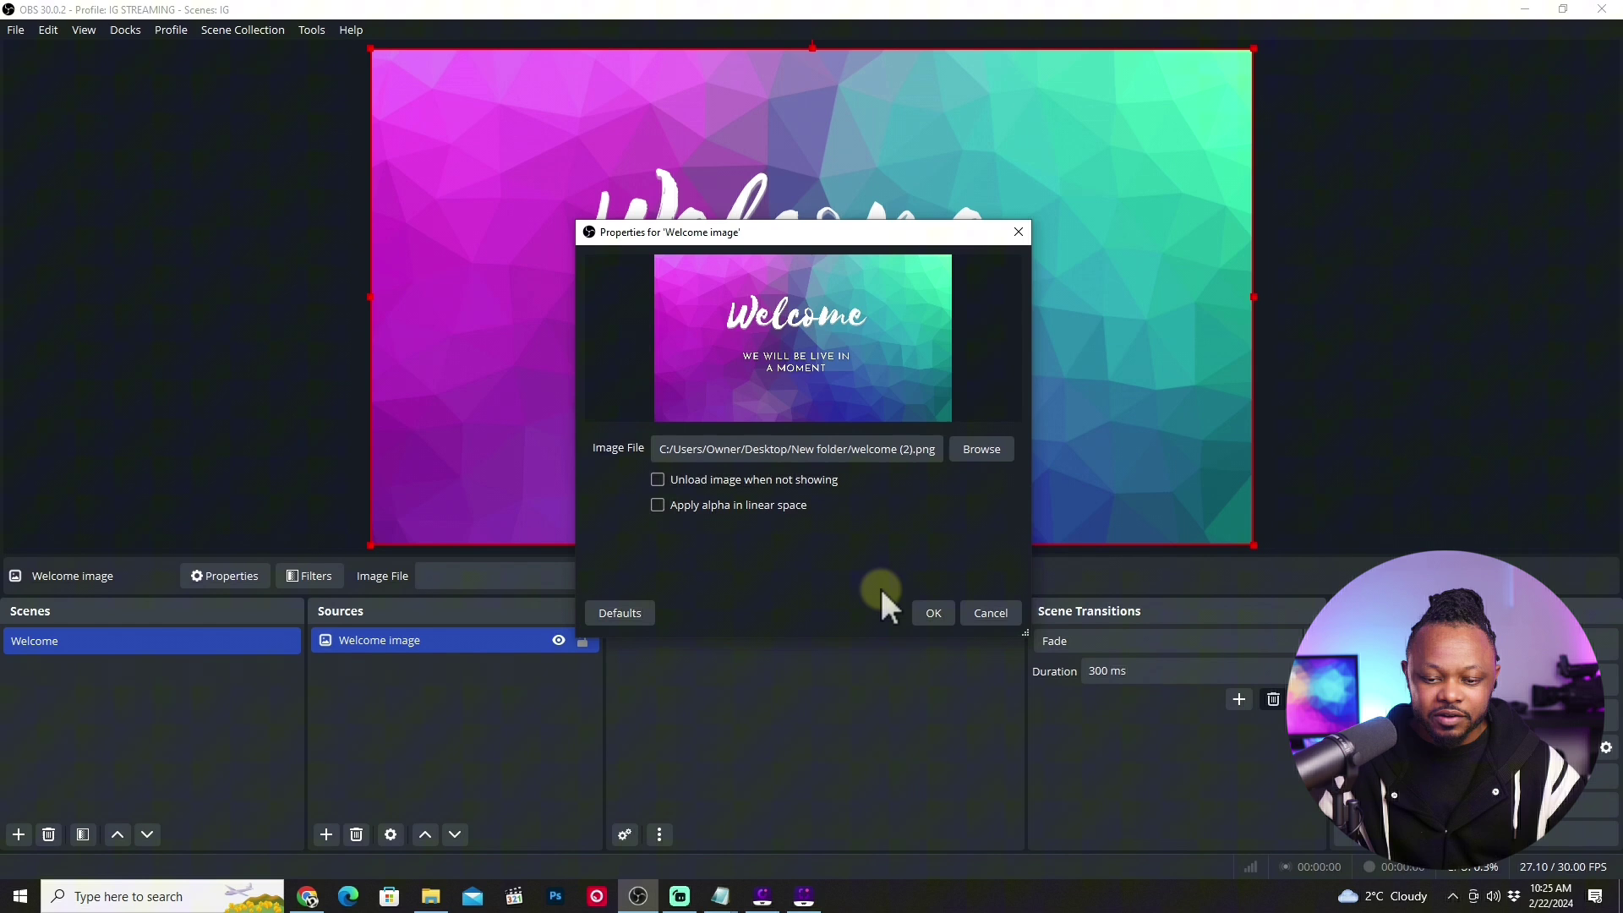
click(932, 598)
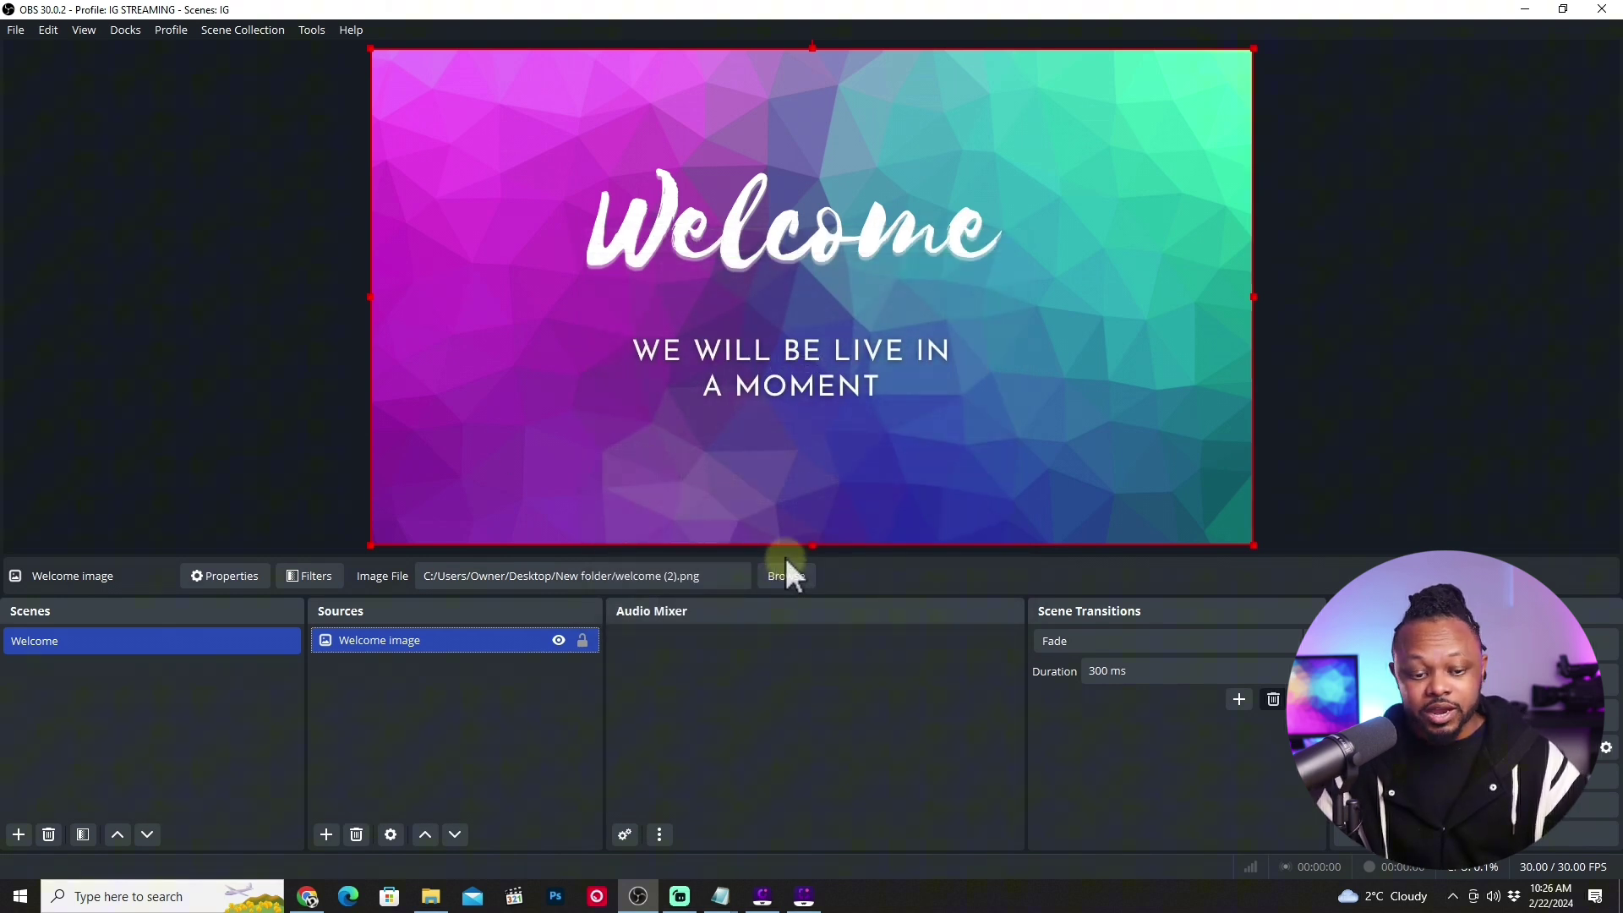
click(326, 834)
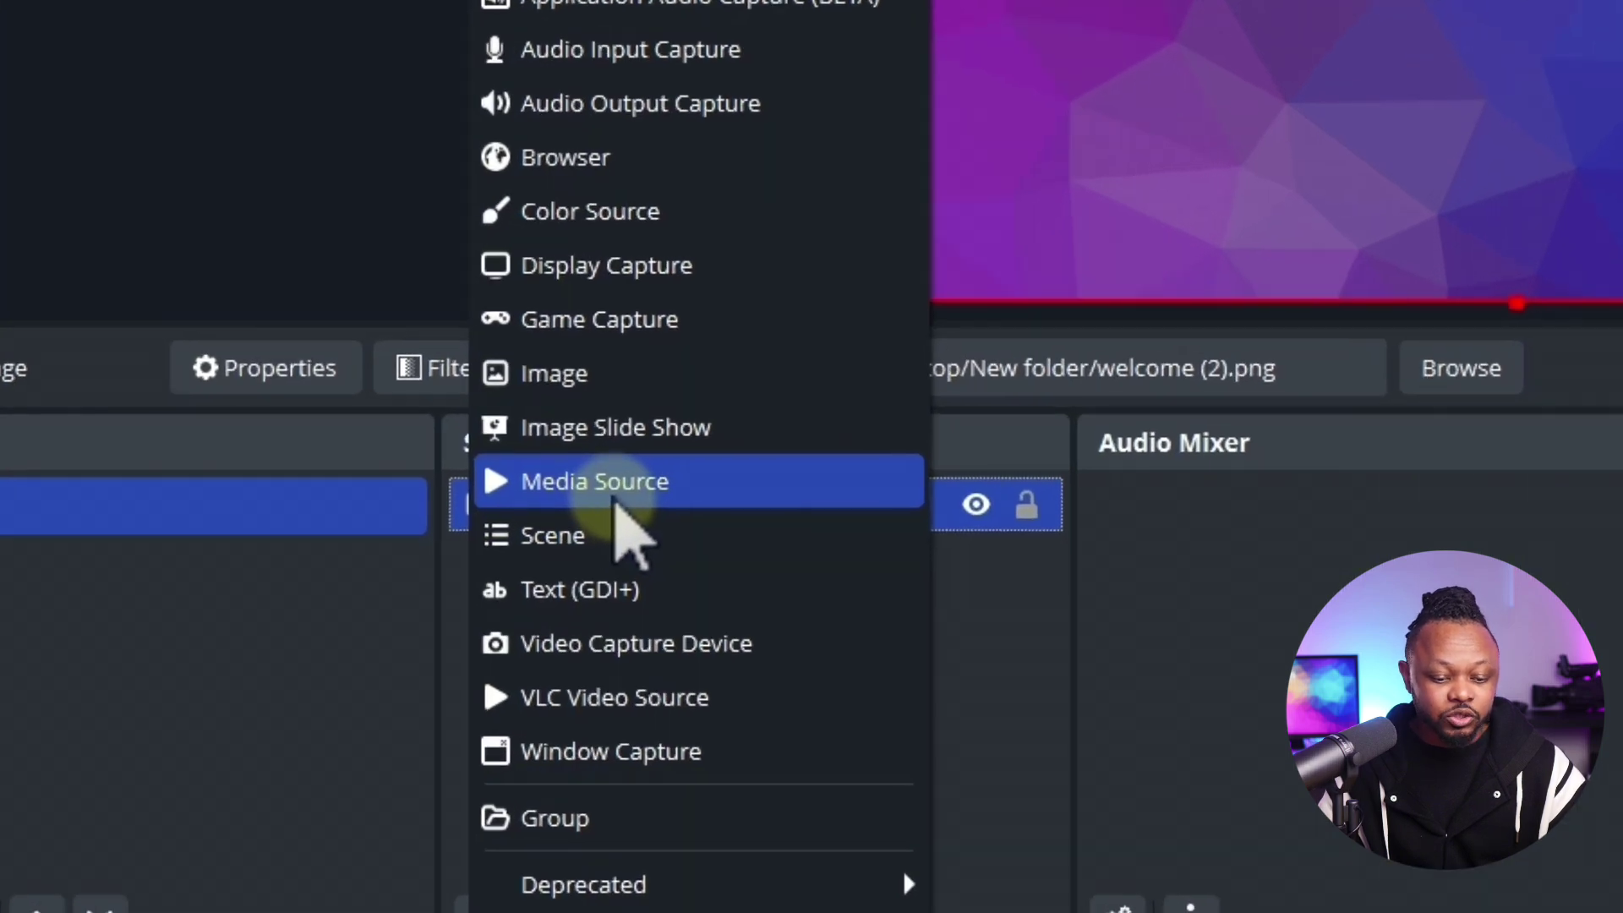
- Add a looping 'Music' media source playing ES_One Seventy Five - Auxjack.mp3 from EPIDEMIC MUSIC
click(596, 486)
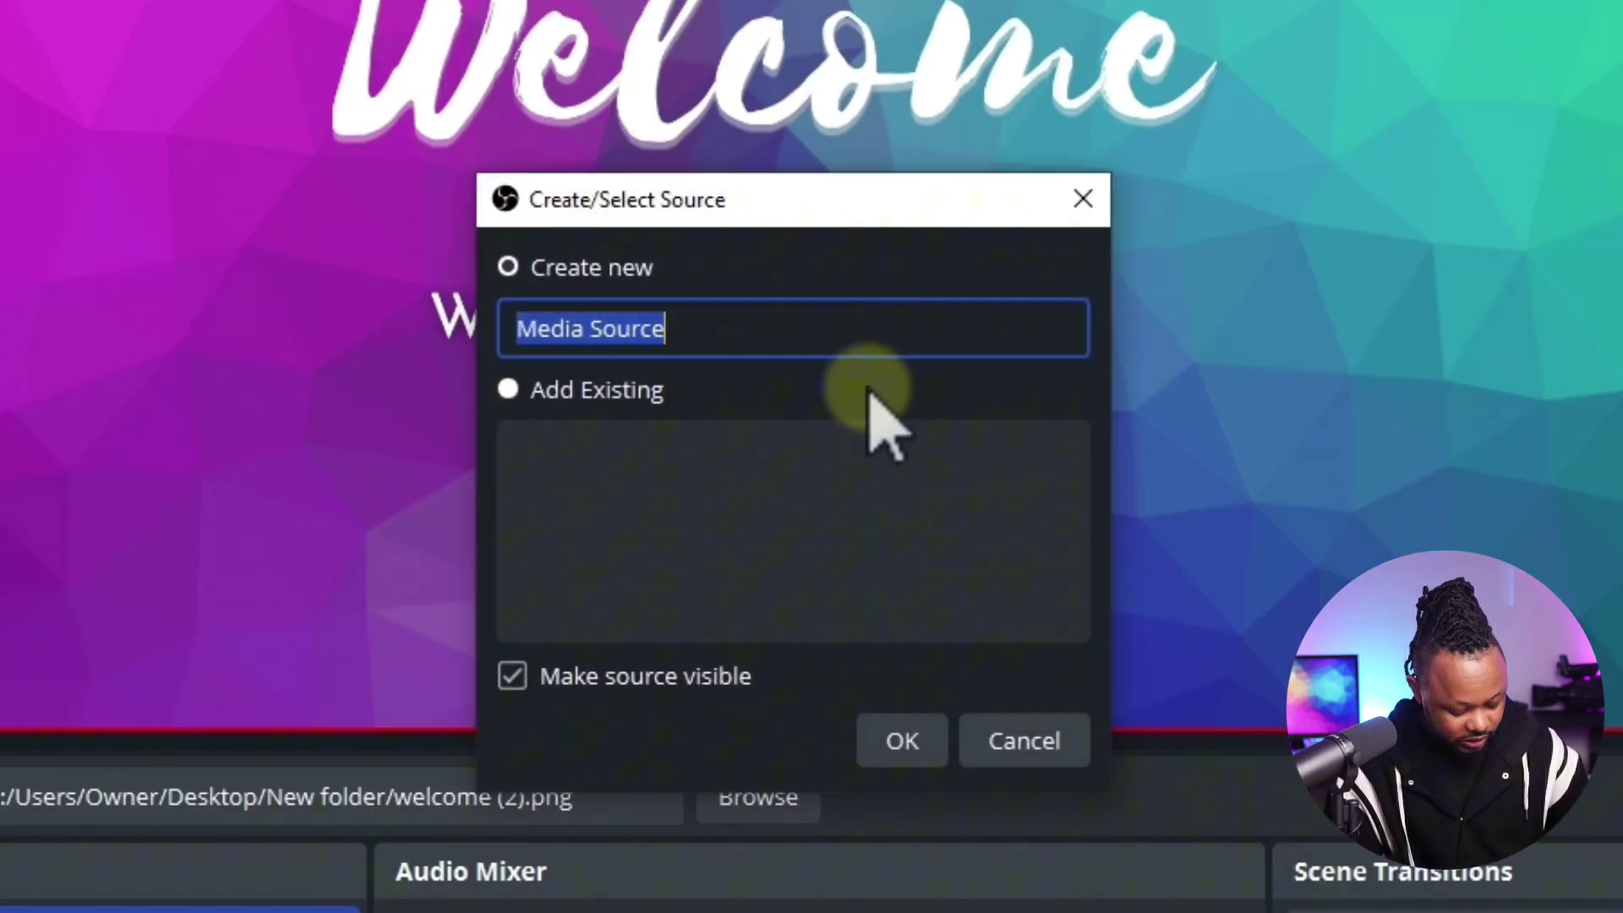
text(Music)
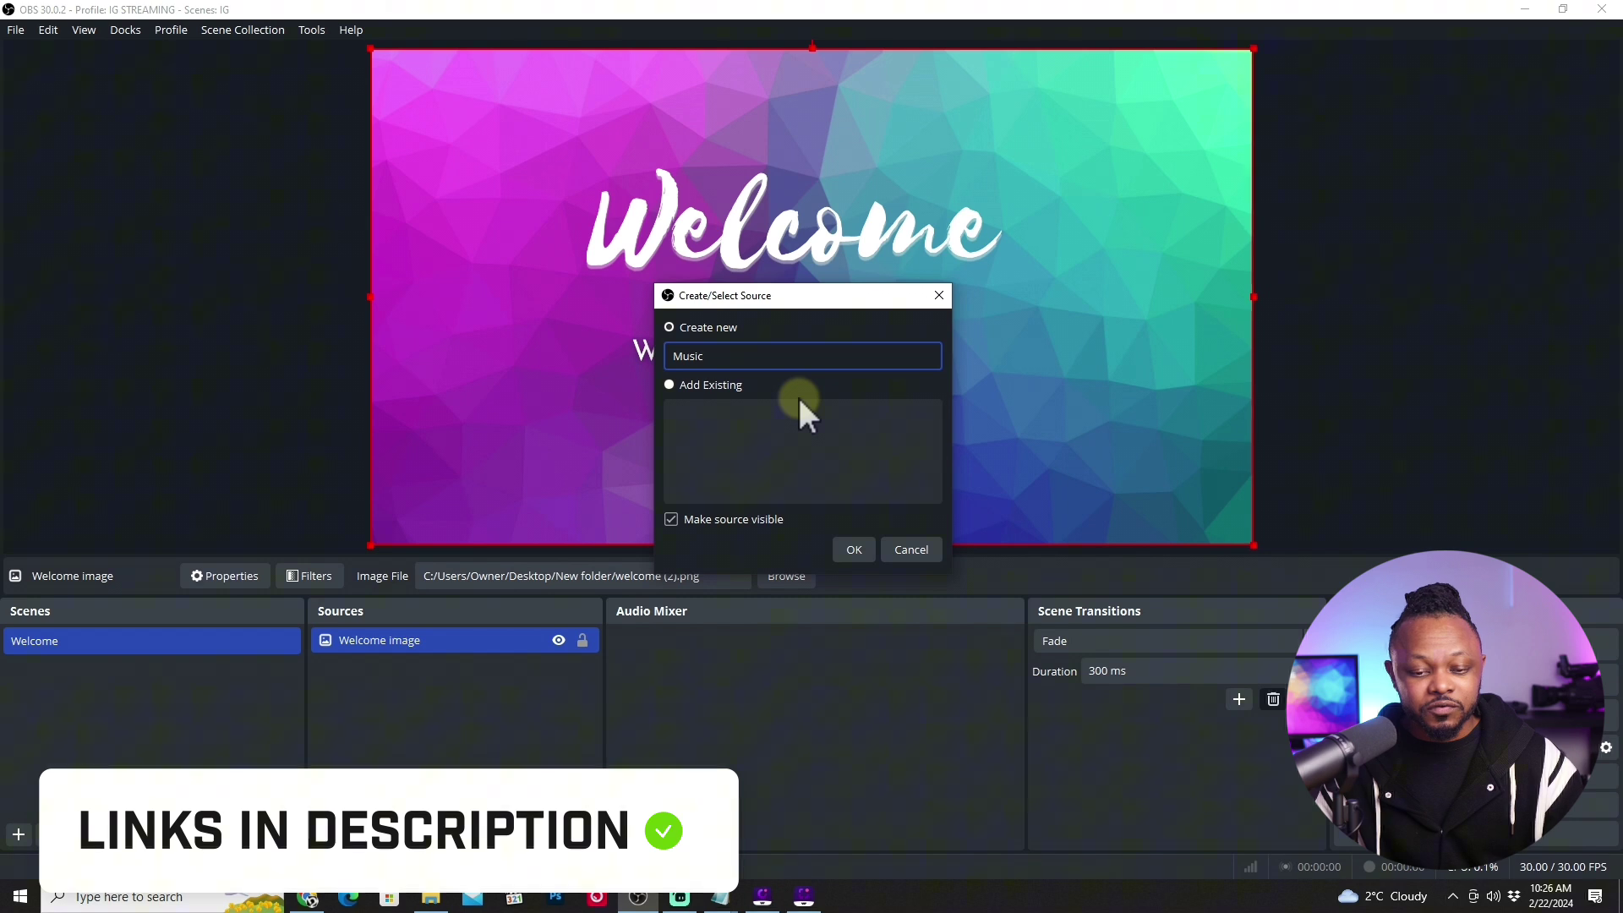
drag(775, 303, 792, 260)
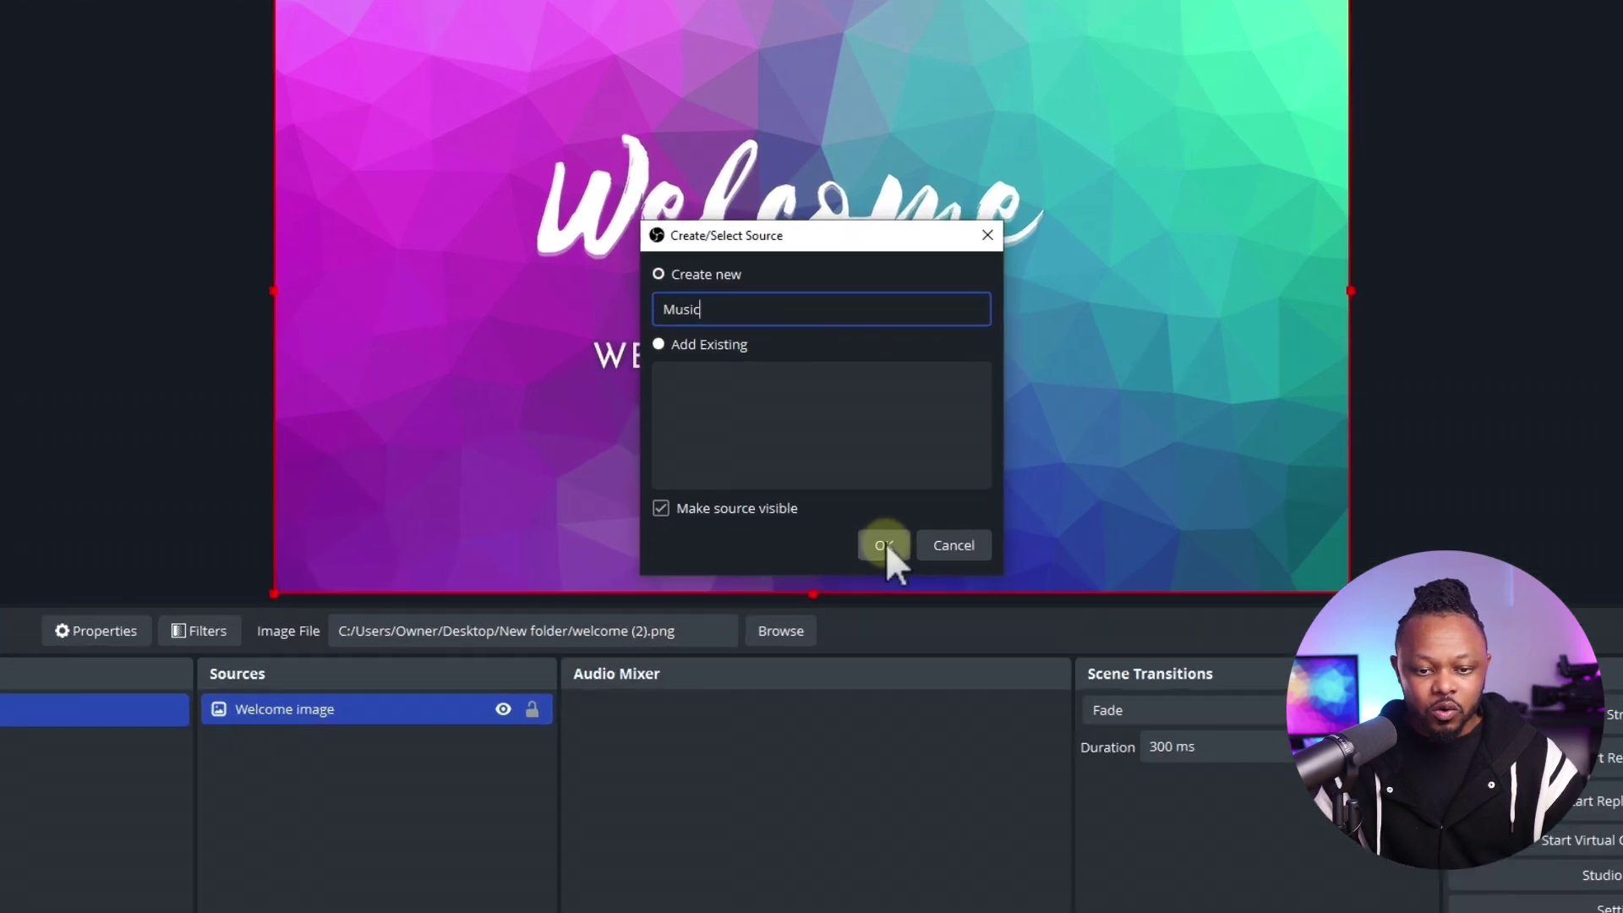
click(885, 545)
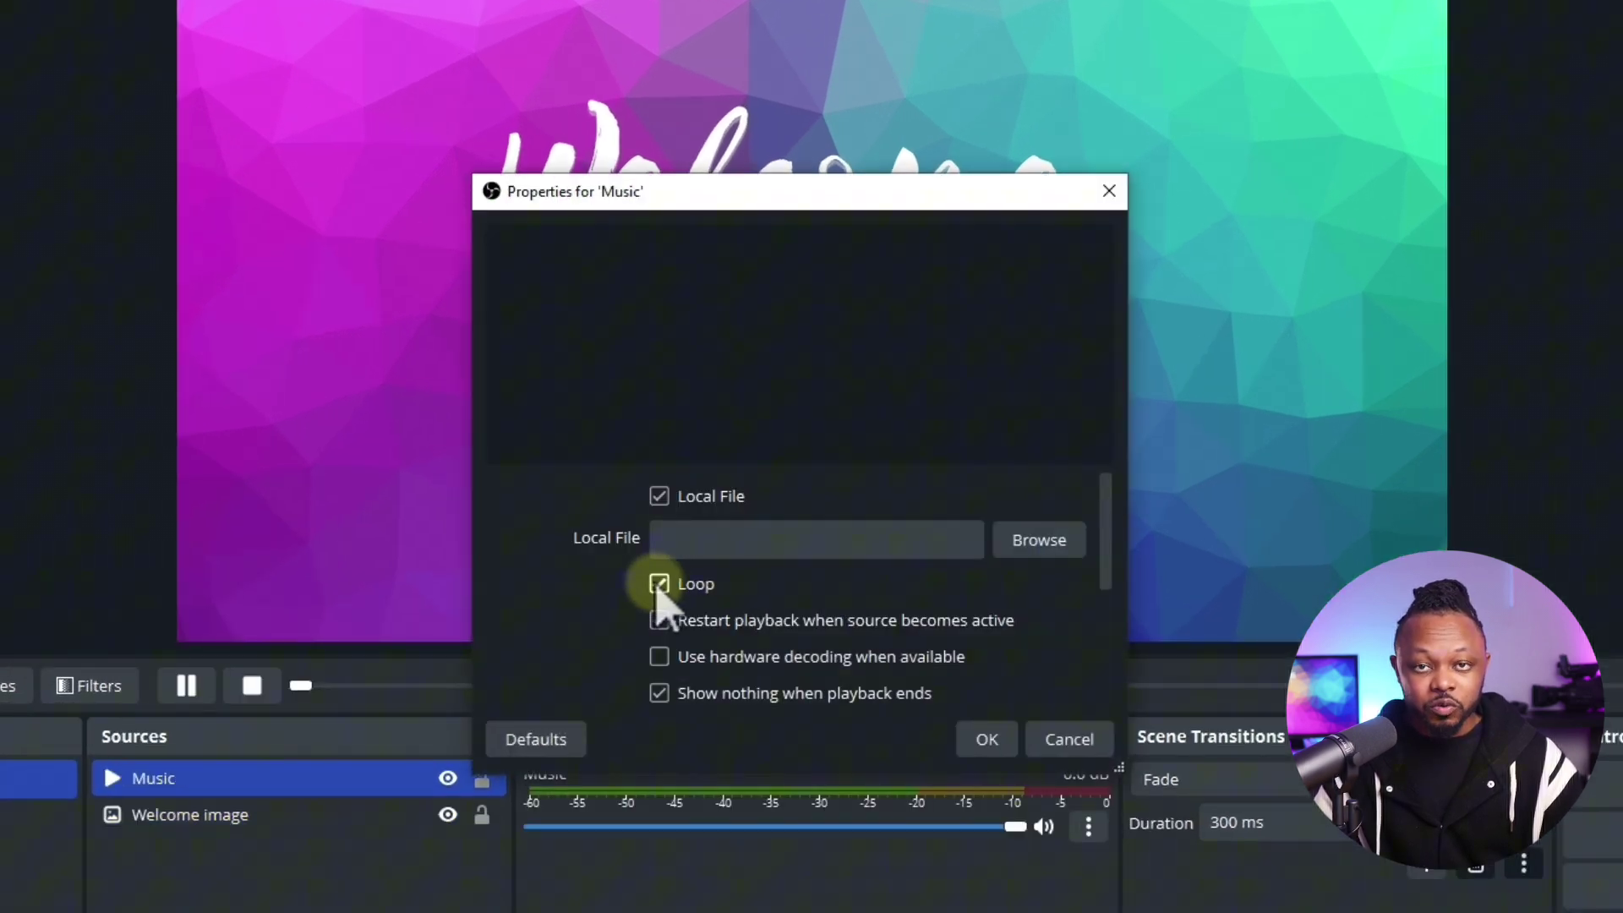
click(1036, 545)
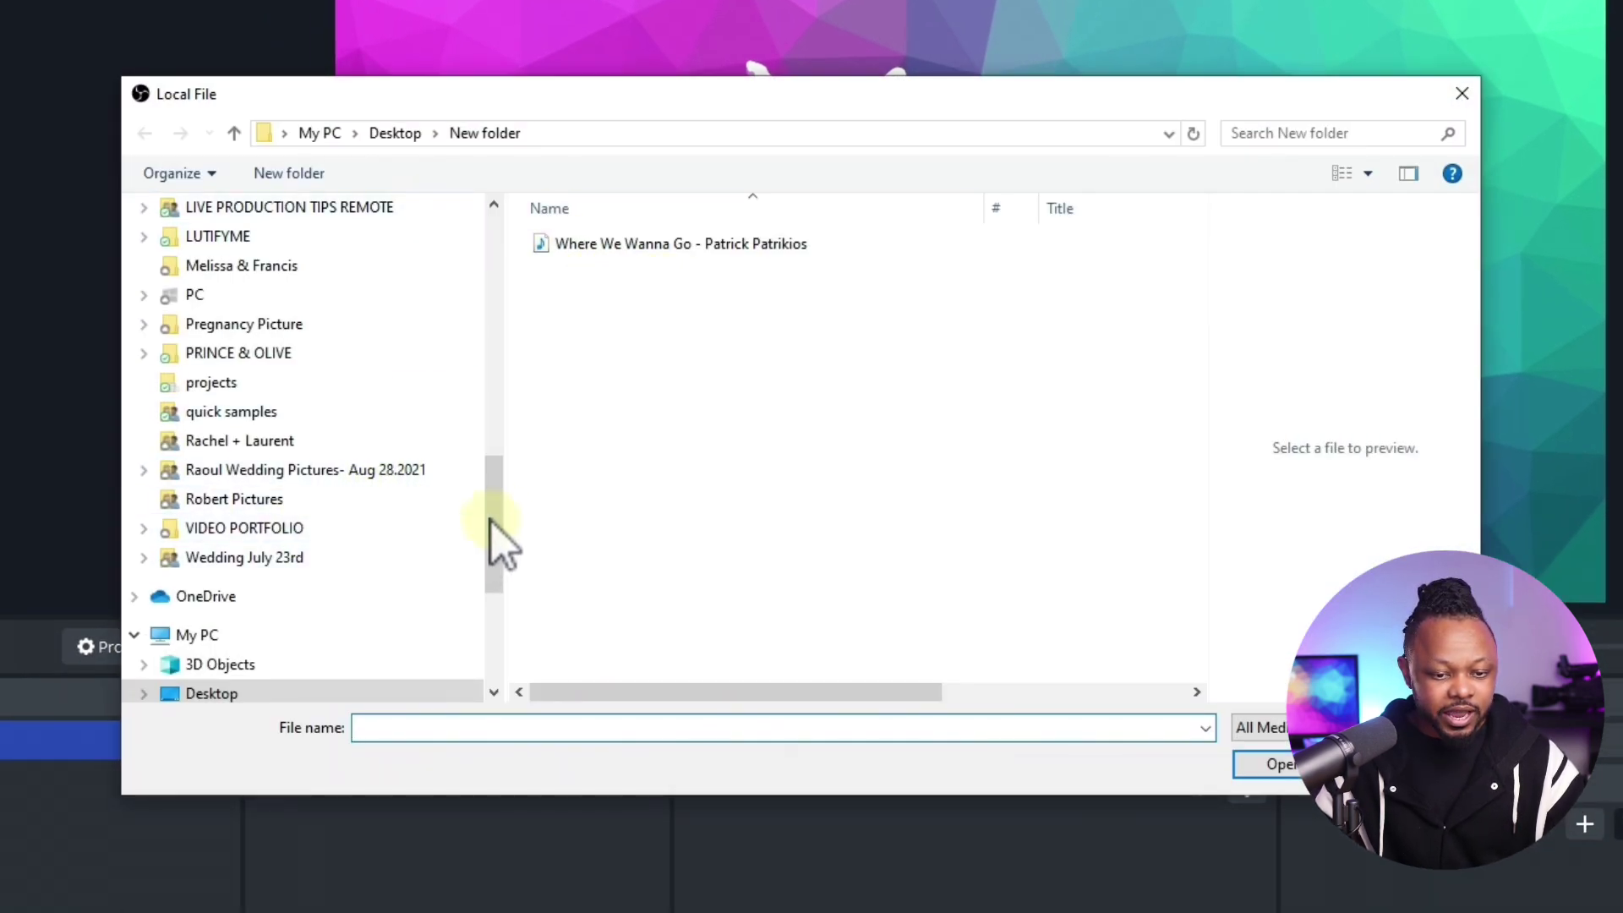
drag(490, 528, 490, 658)
click(237, 467)
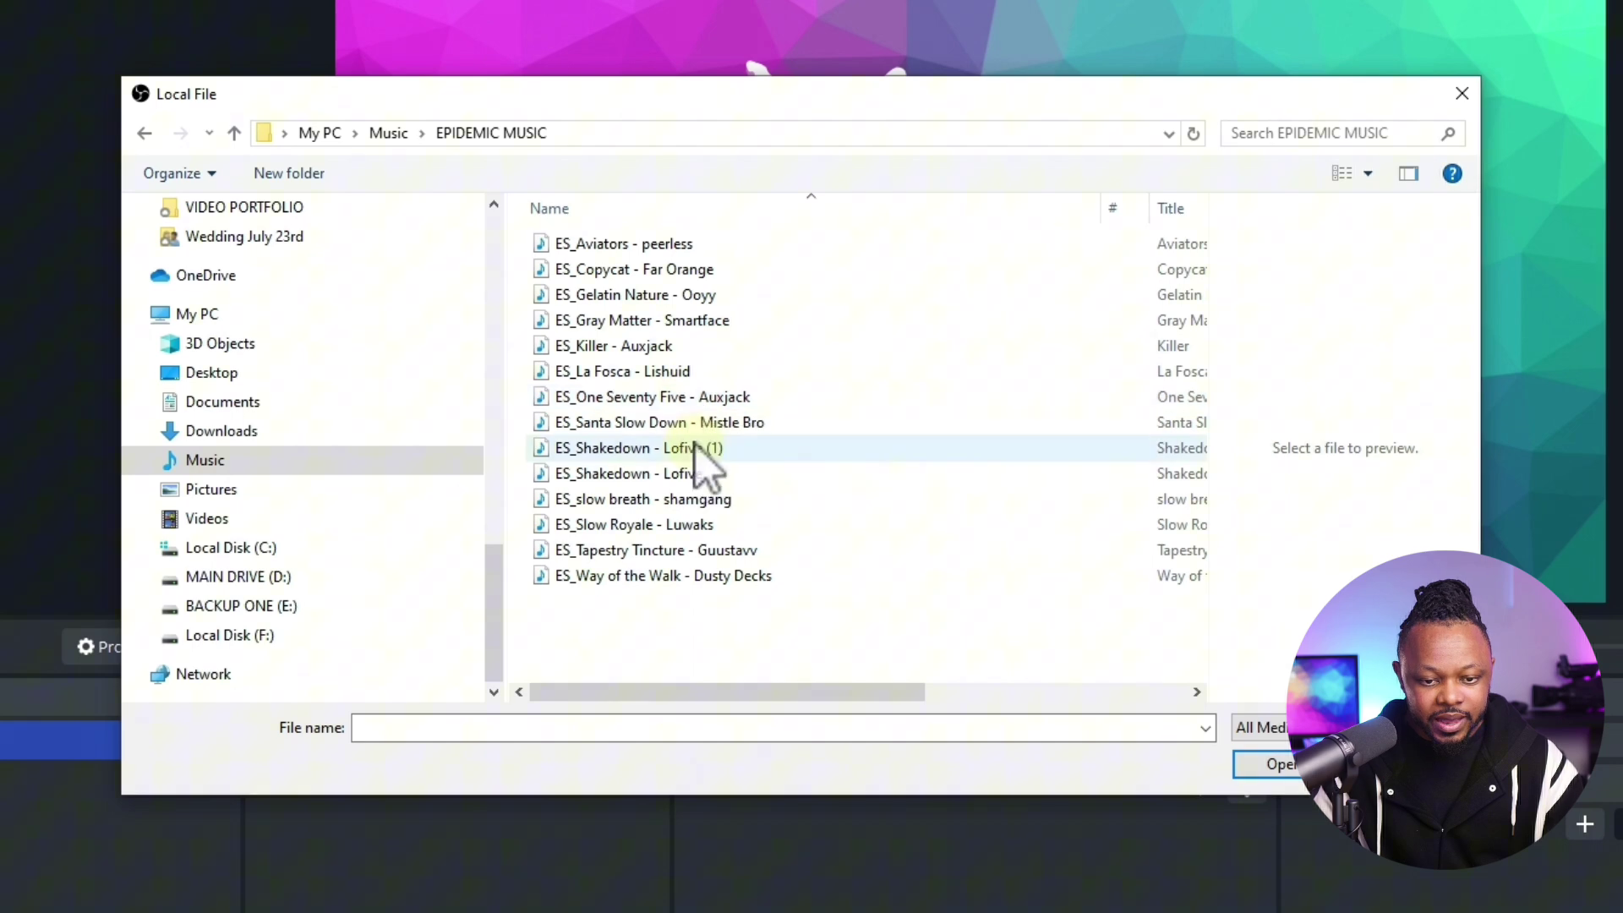
click(708, 397)
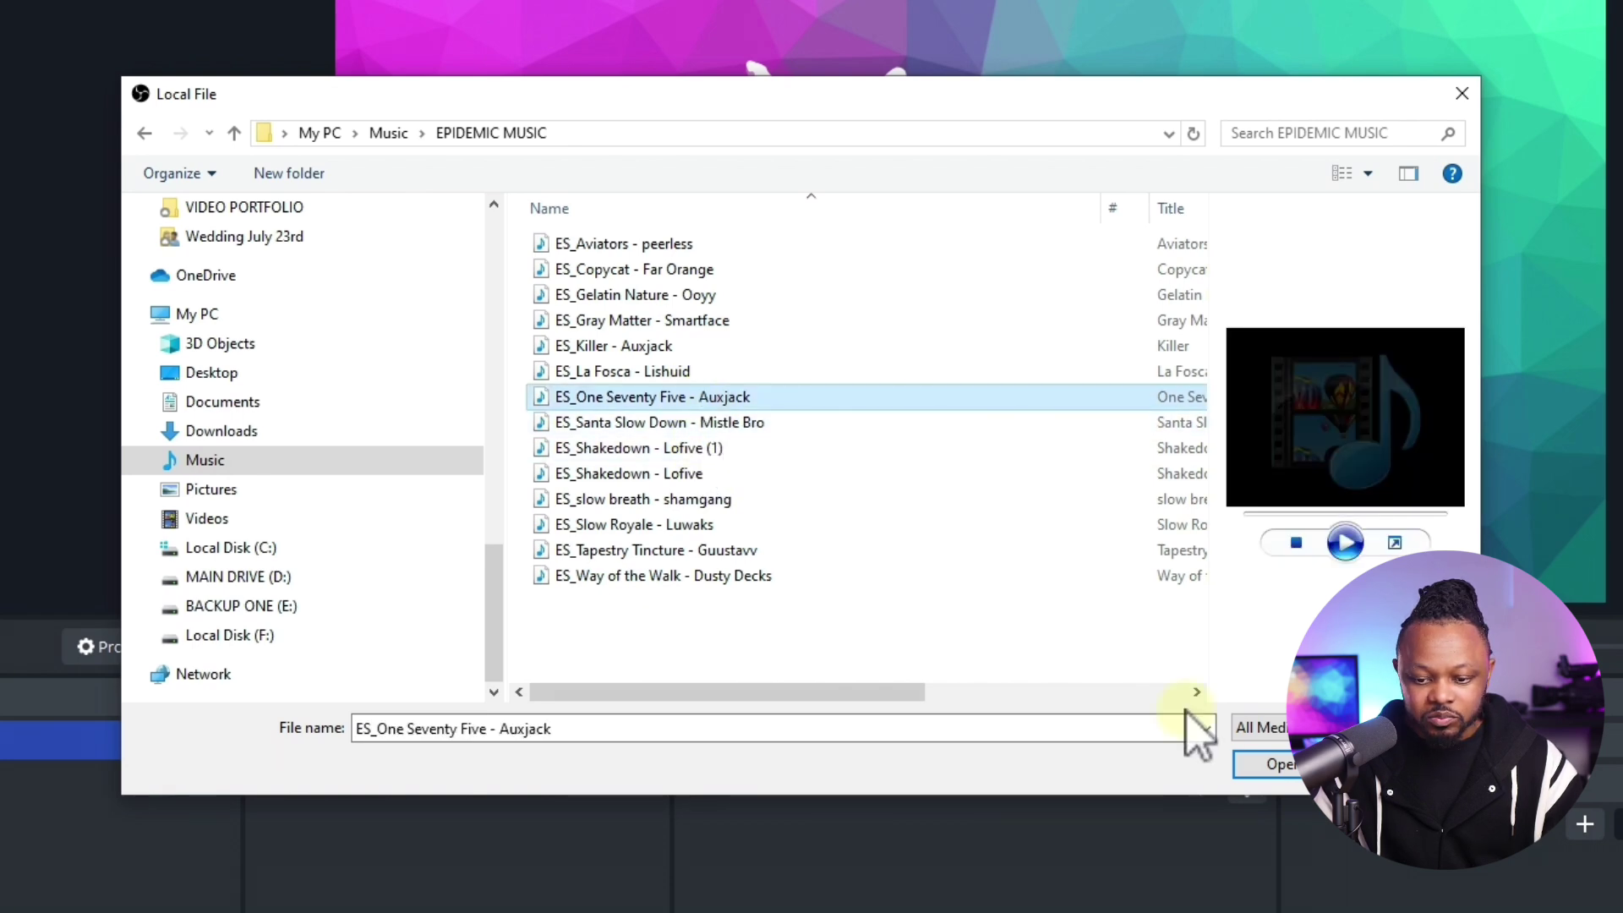
click(1268, 763)
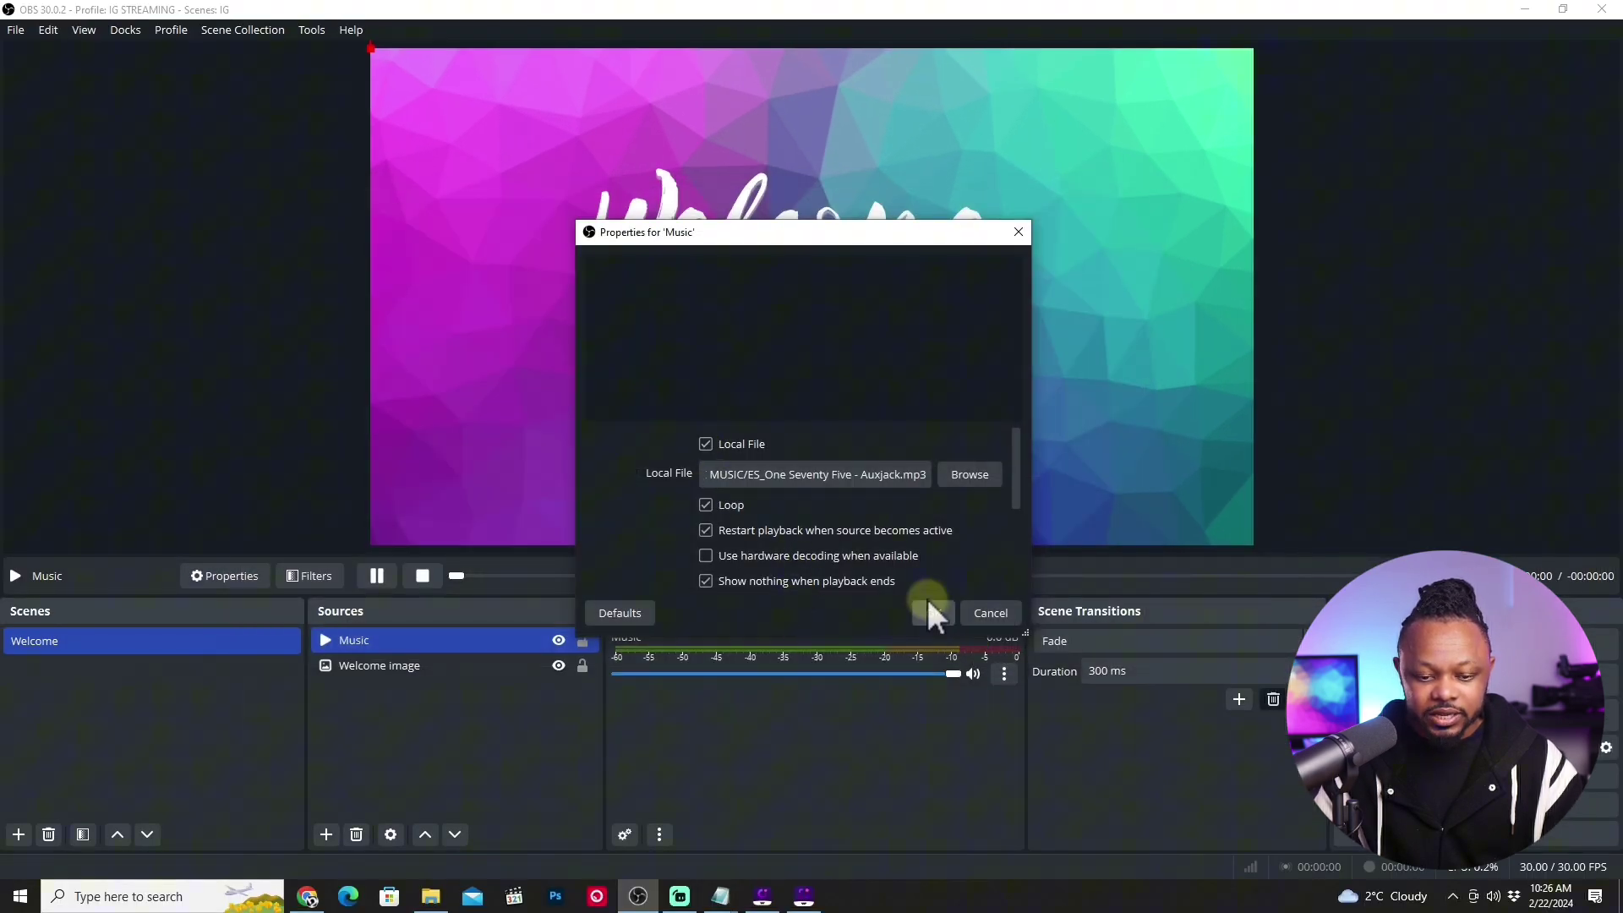
click(931, 612)
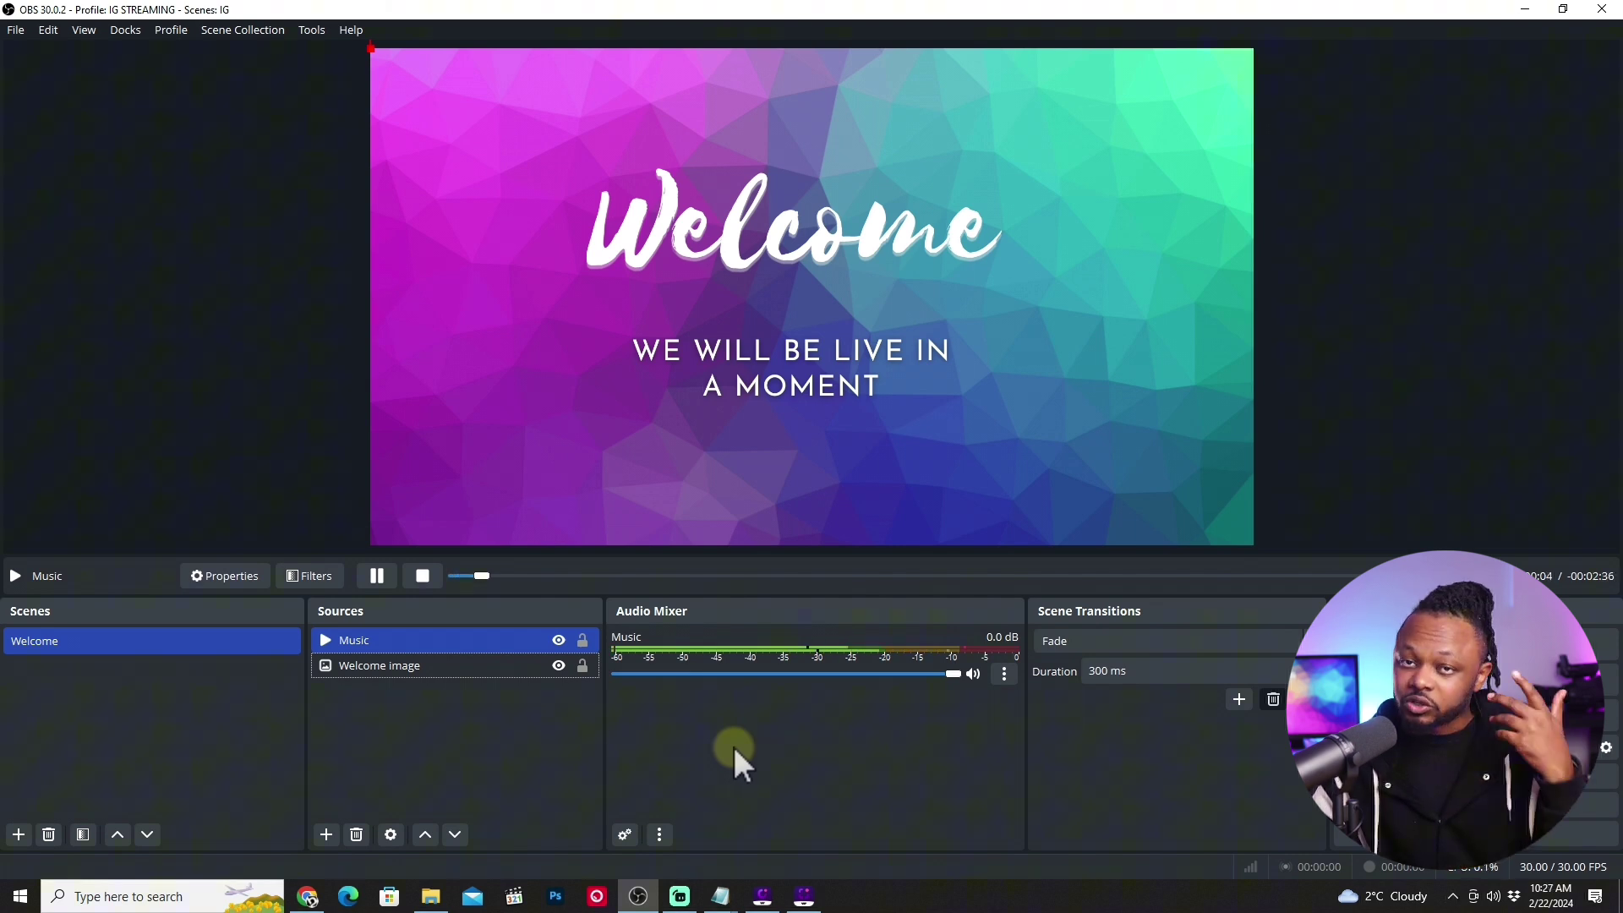
- Set the Music source's audio monitoring to Monitor and Output in Advanced Audio Properties
right_click(757, 783)
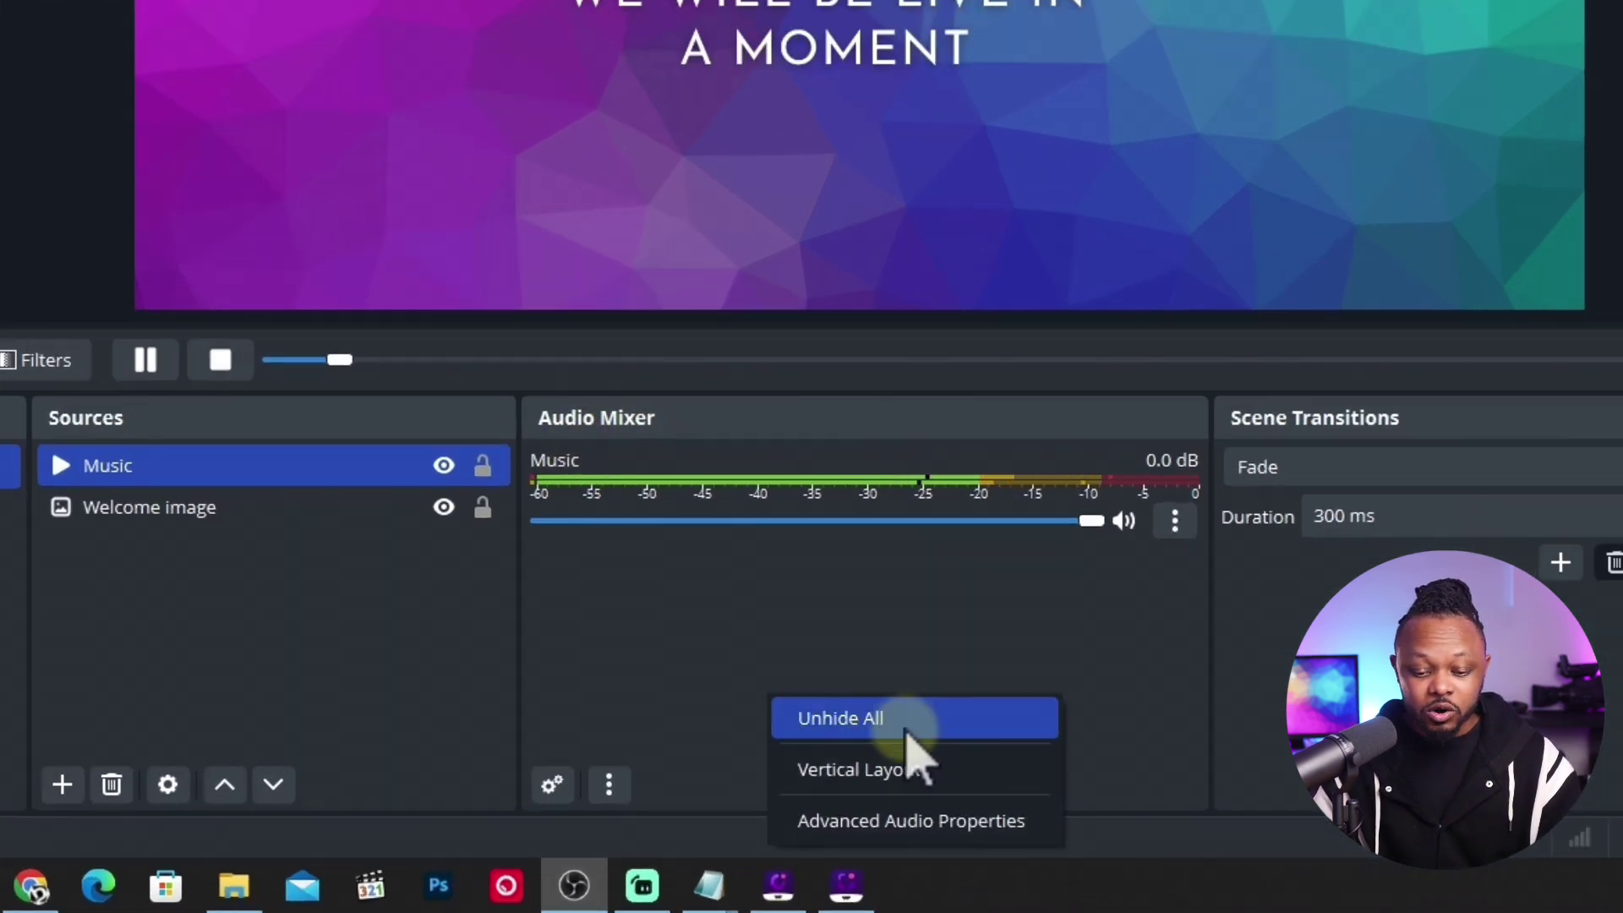
click(924, 822)
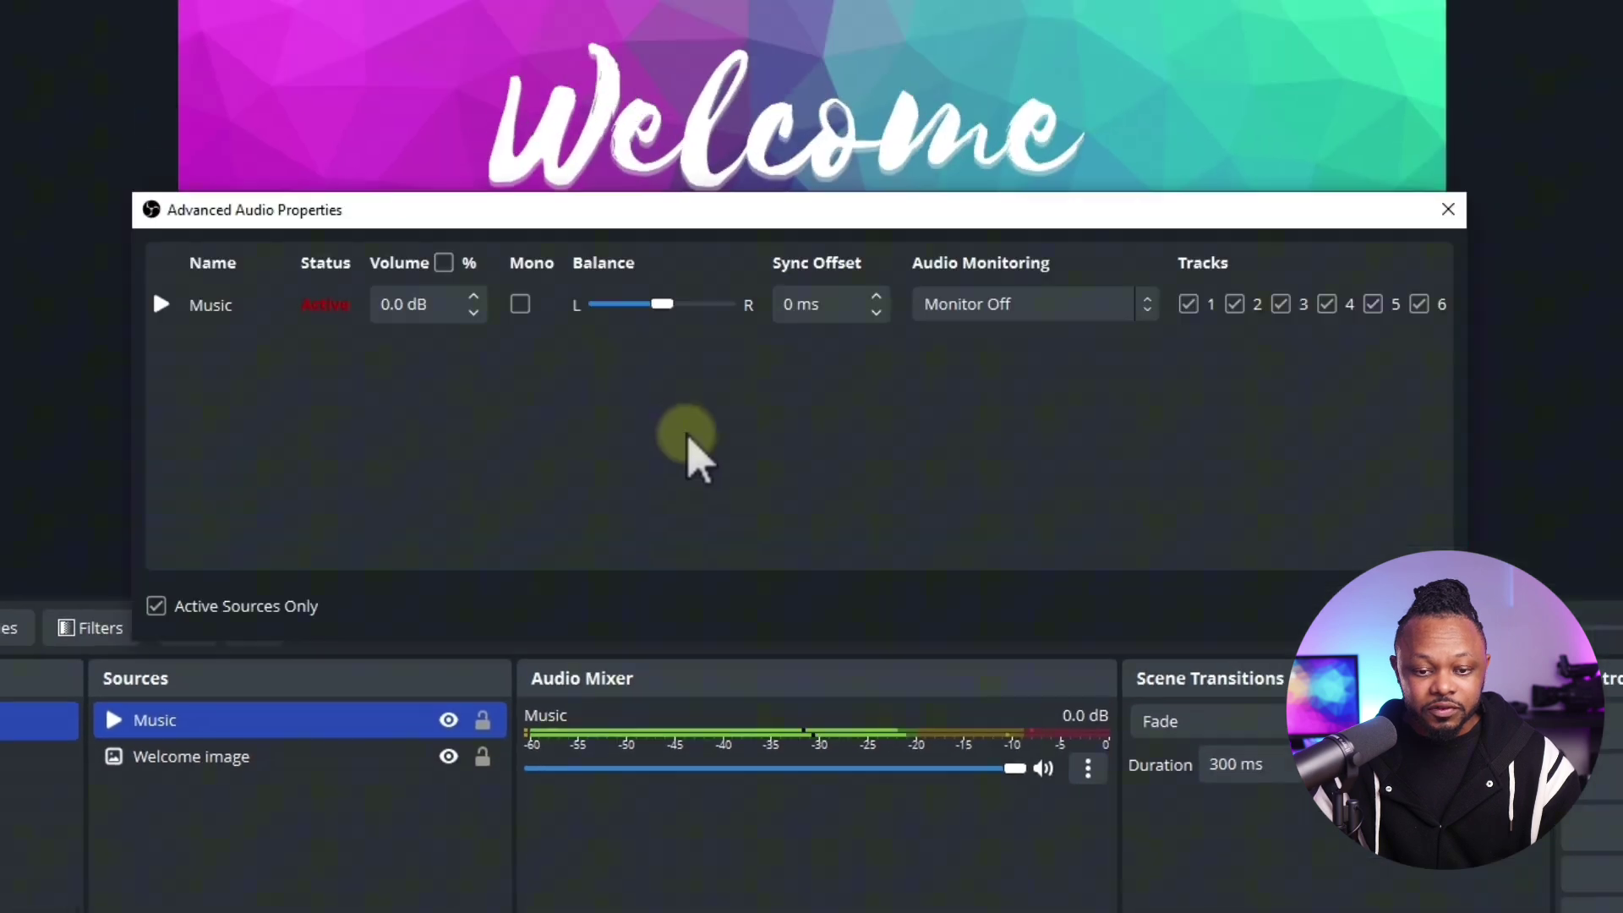
click(1024, 304)
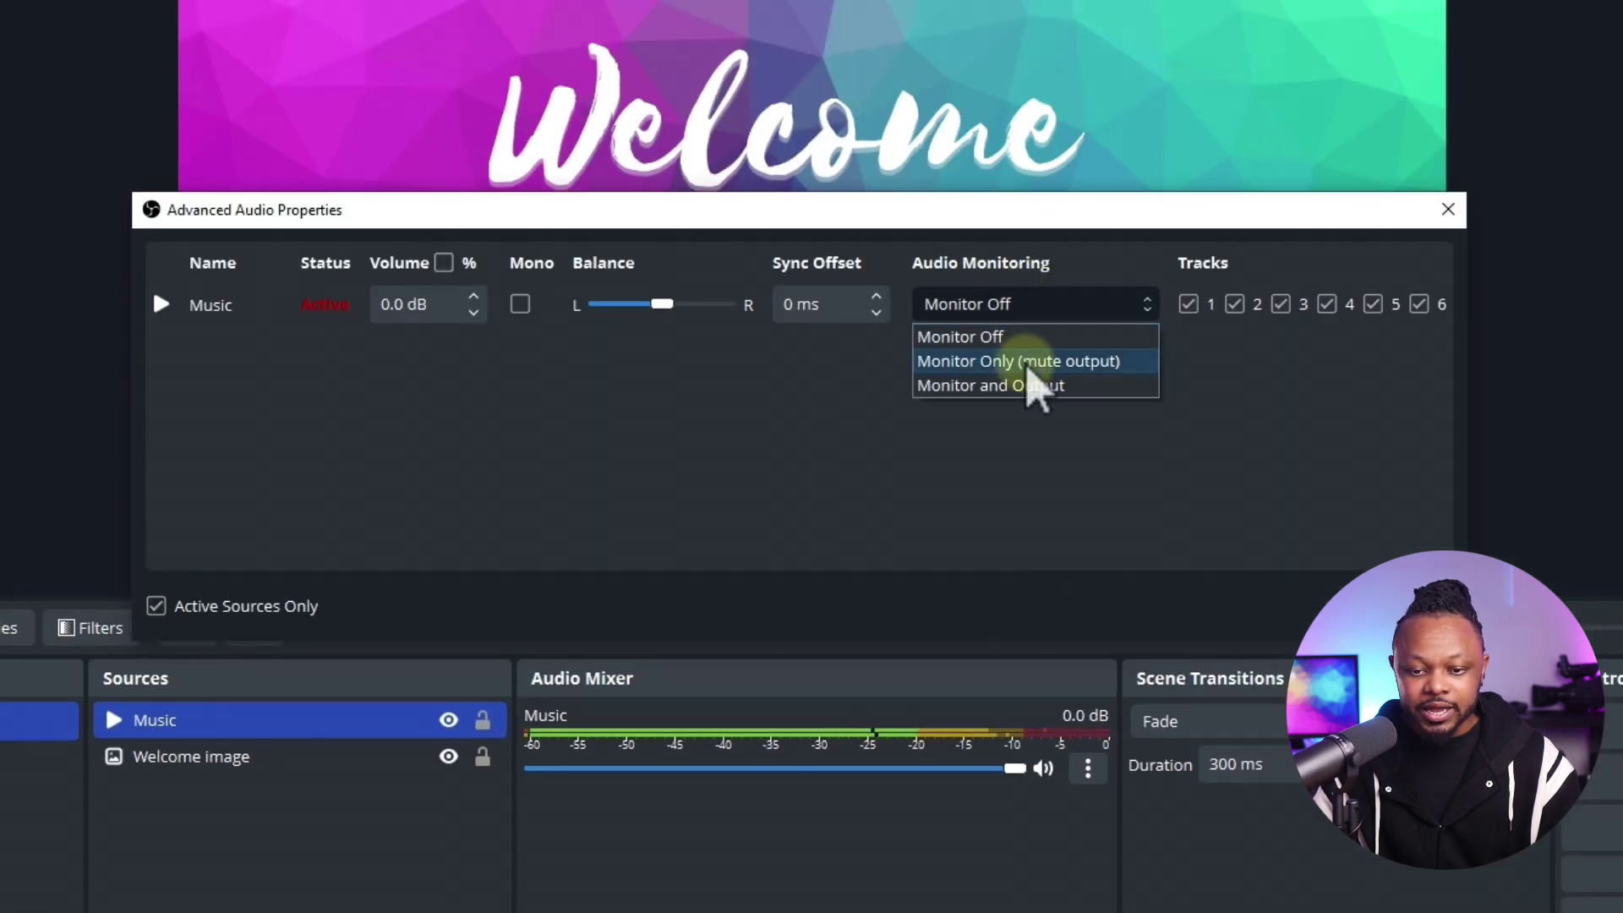
click(972, 387)
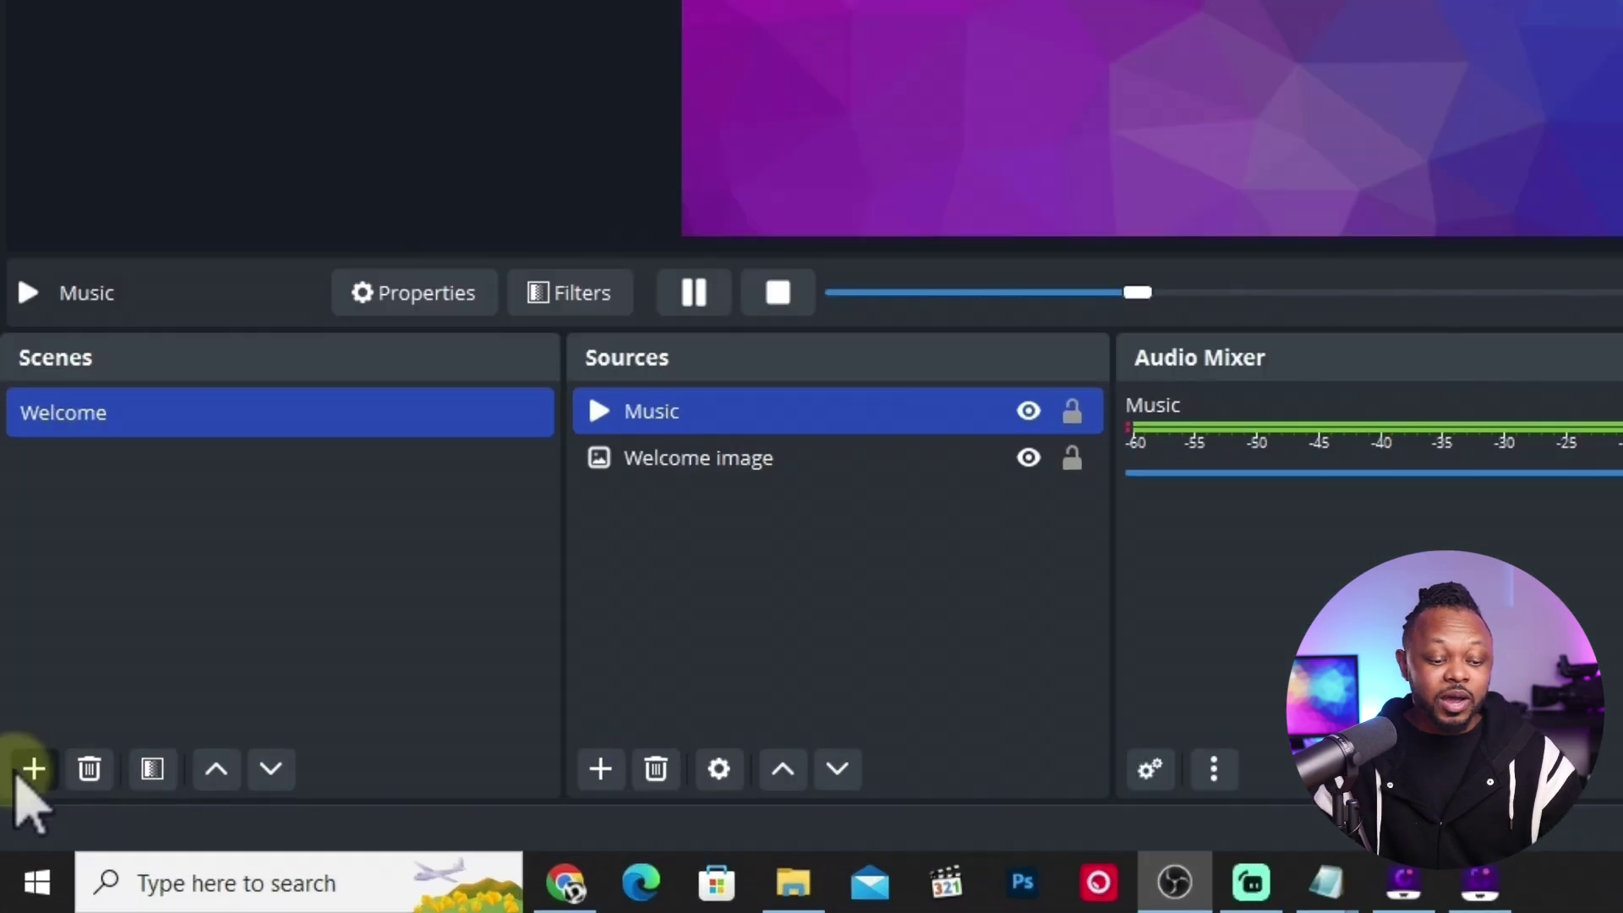
- Add a new empty scene named 'Video Playback'
click(19, 835)
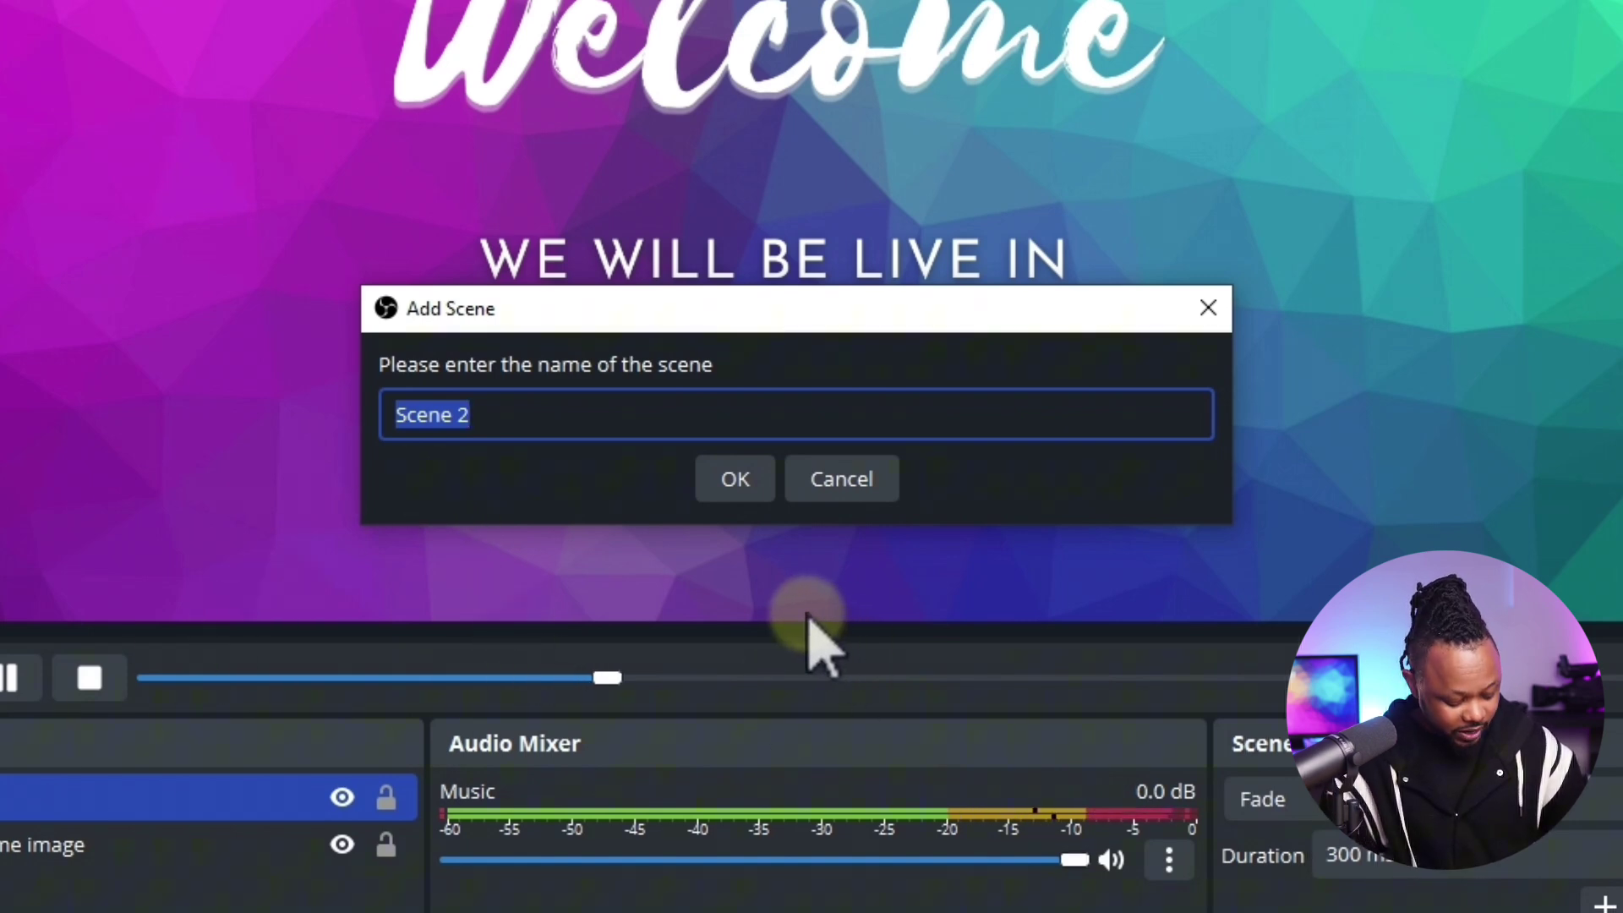
text(Video Play)
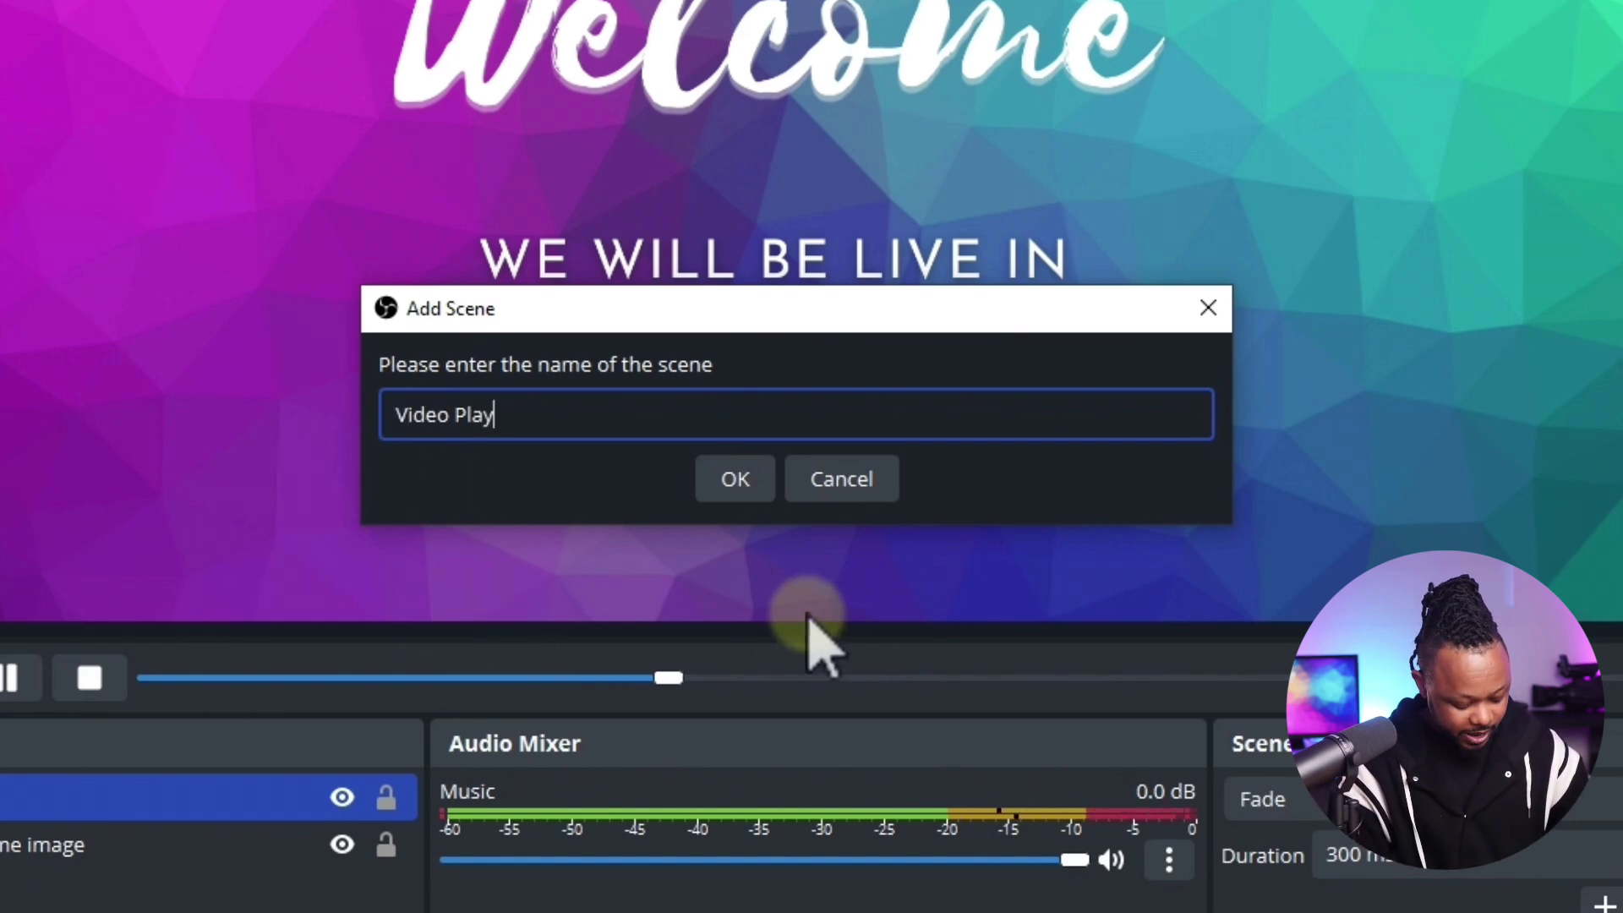
text(back)
click(747, 484)
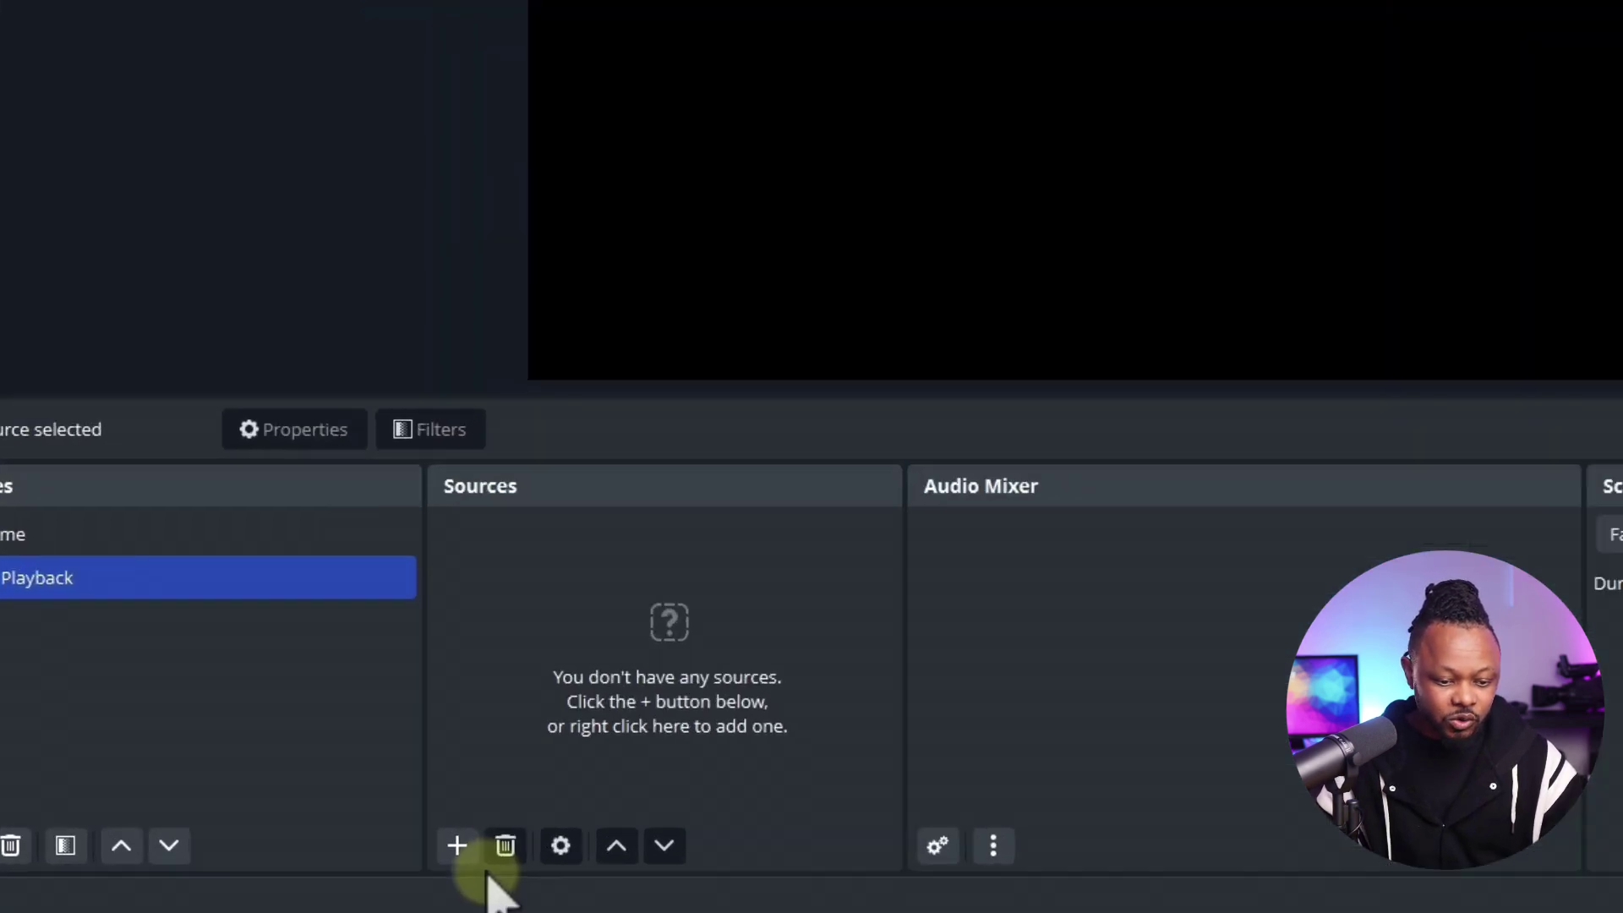
- Add a 'Video' media source loading MULTISTREAM TO YT & FACEBOOK.mp4
click(325, 834)
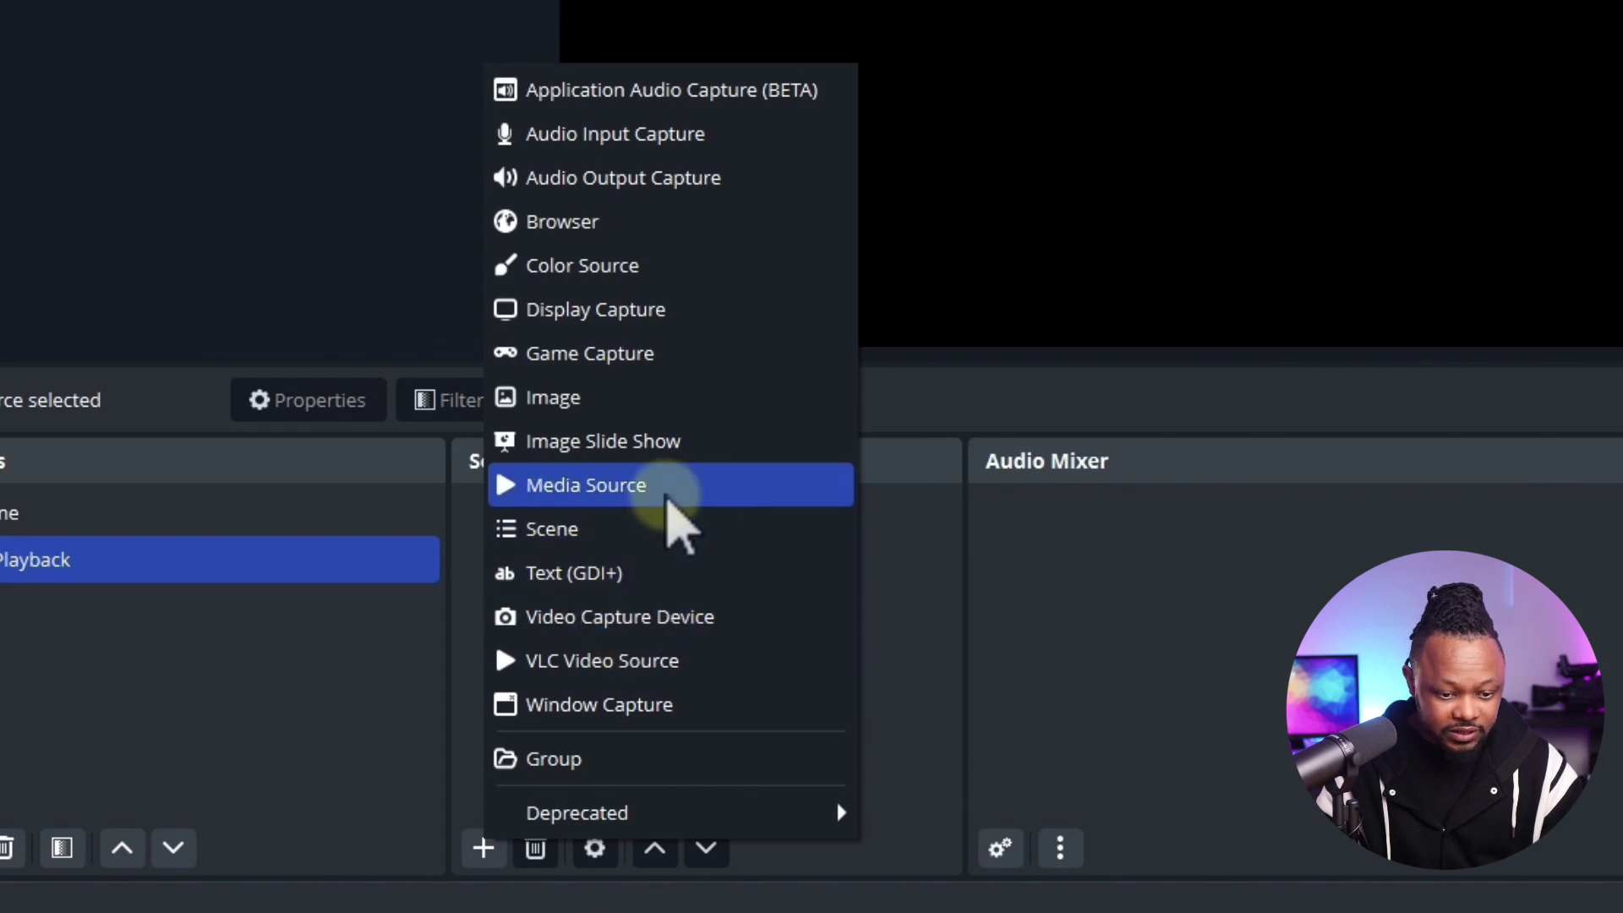
click(668, 486)
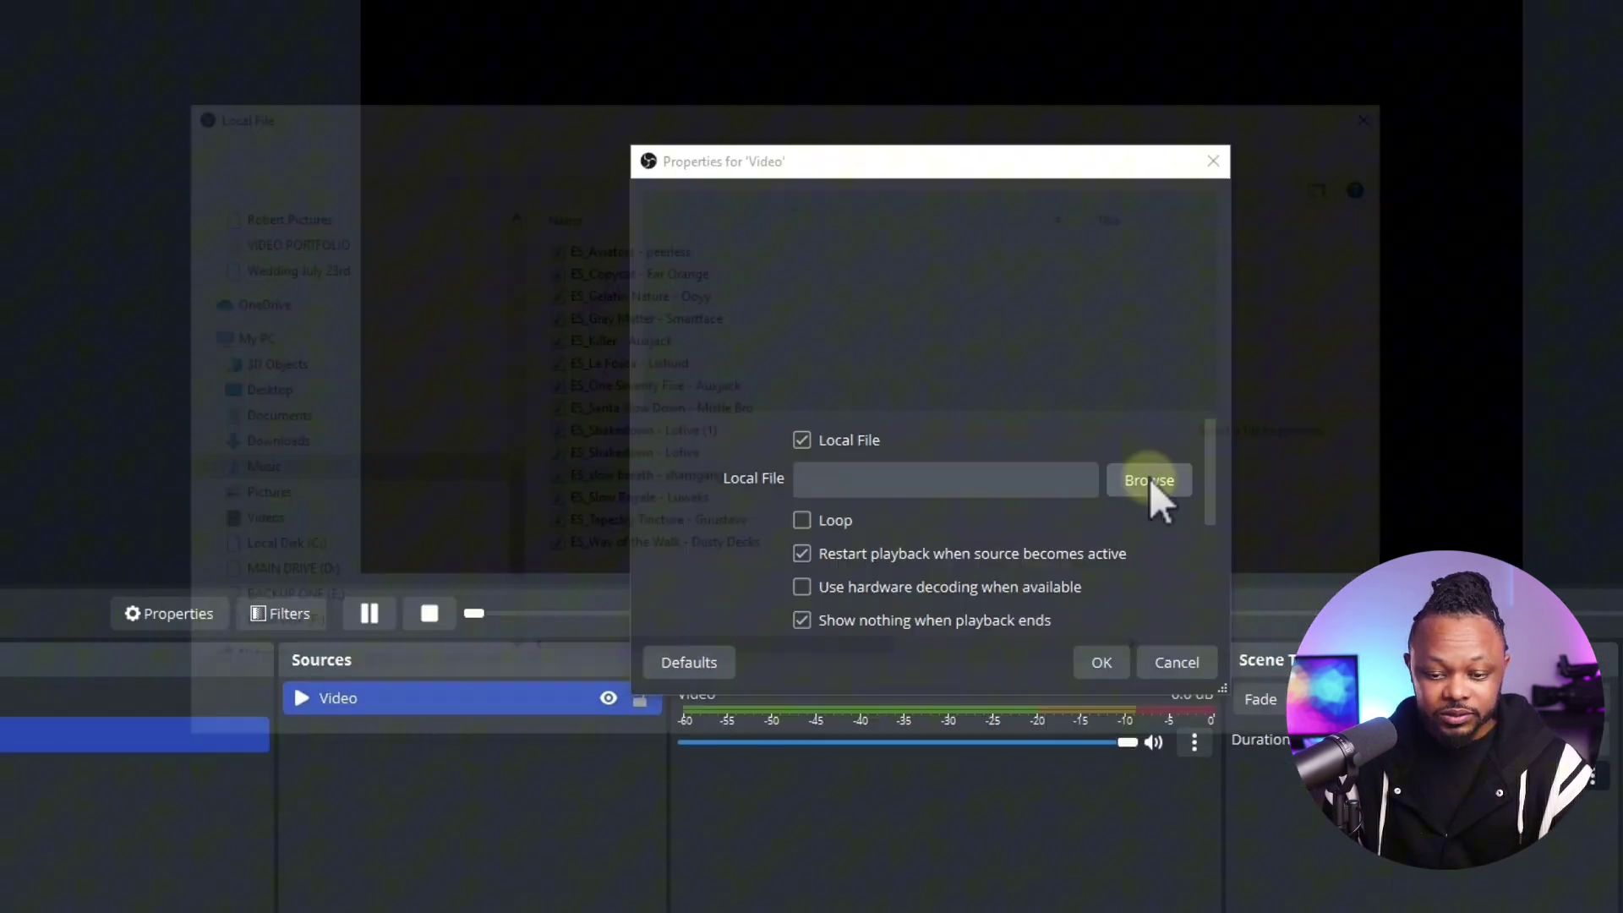
click(1053, 485)
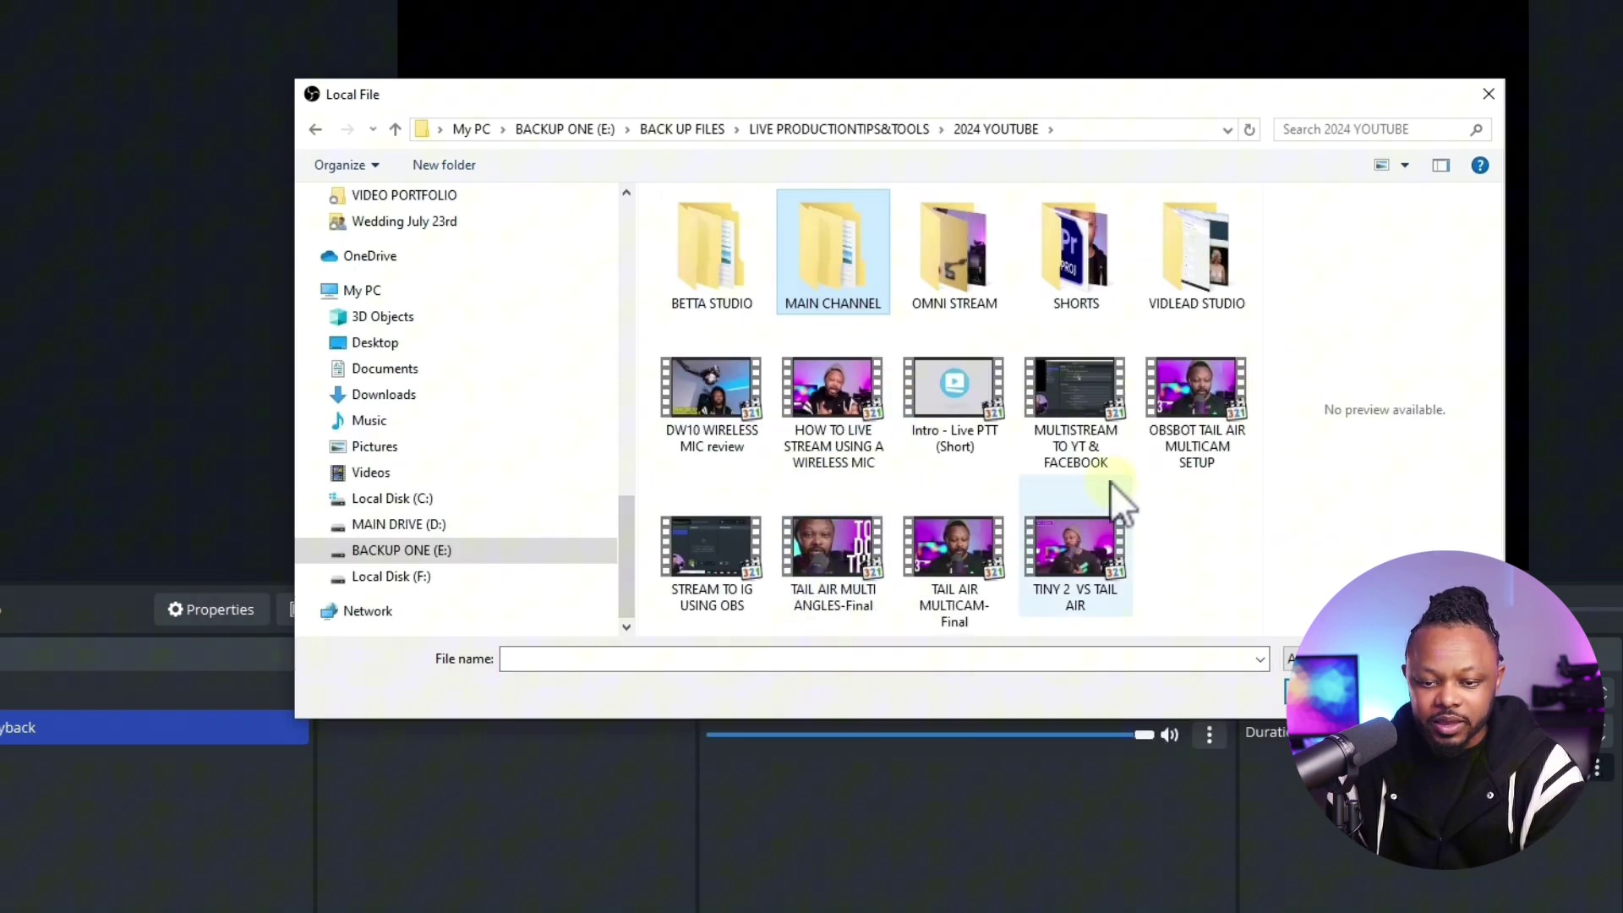
click(1087, 435)
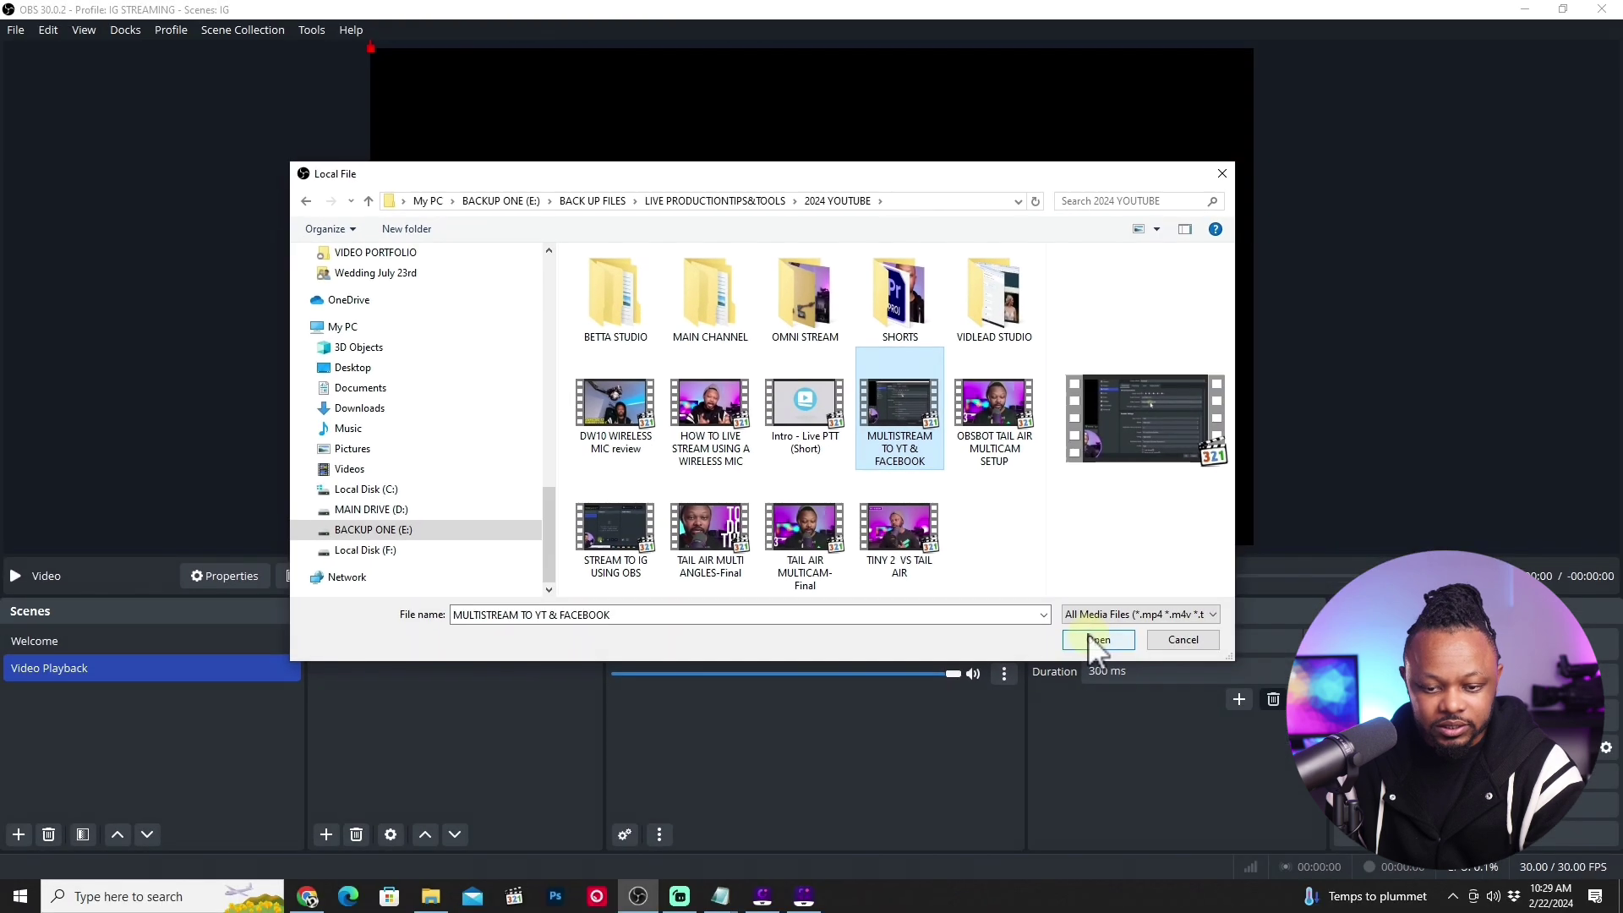
click(1314, 689)
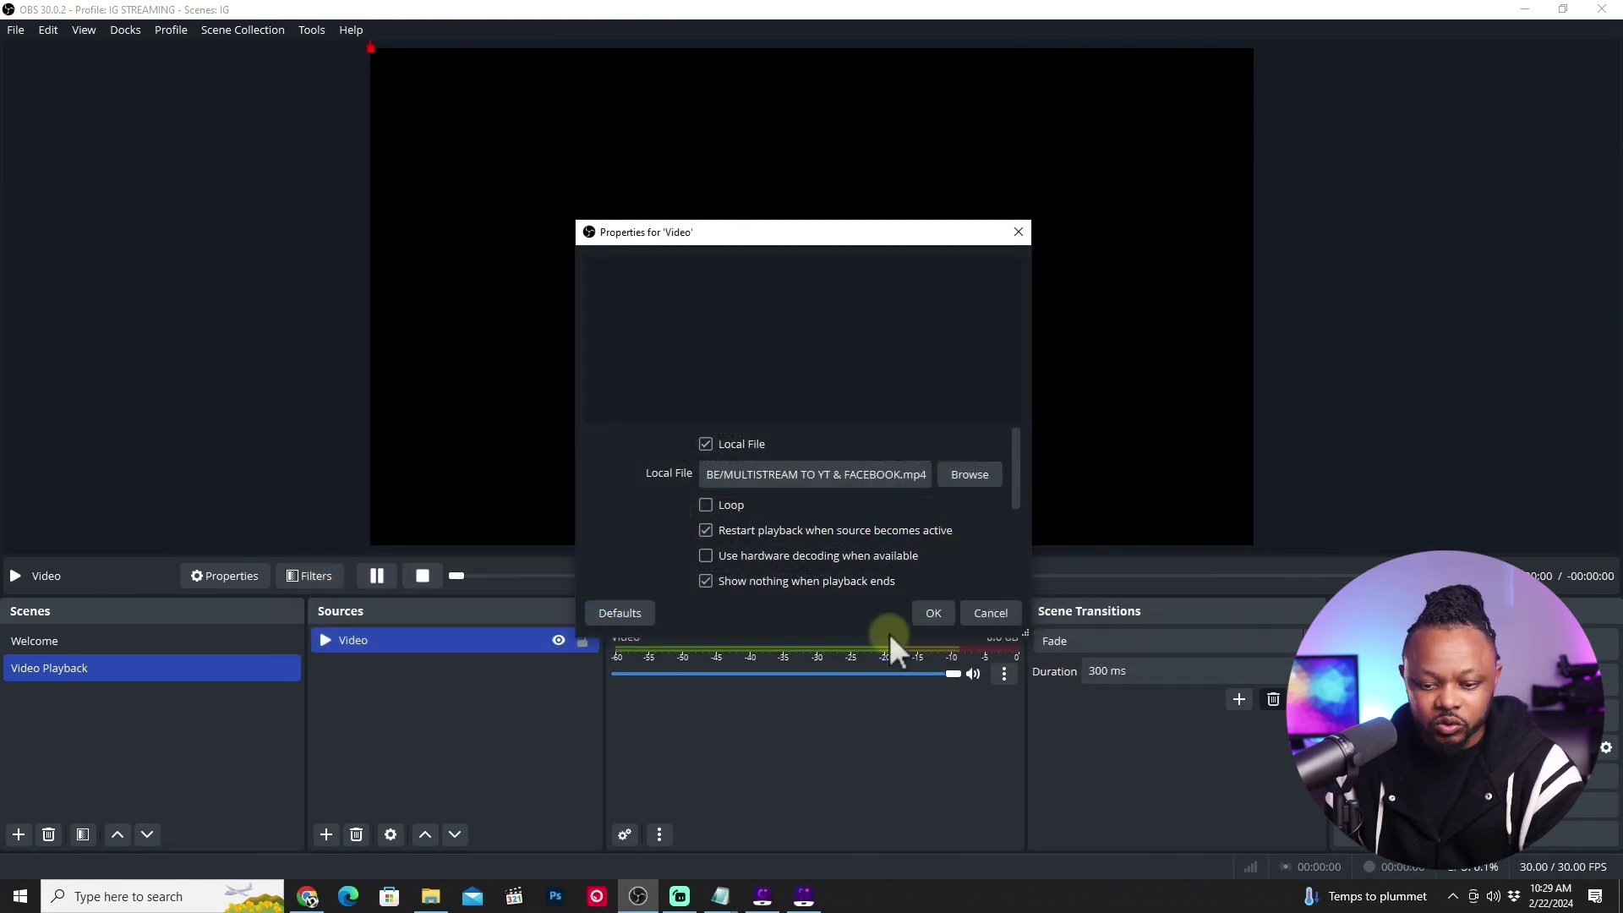
- Apply the Video source settings, then test pause, stop, restart and seeking, leaving it stopped
click(930, 612)
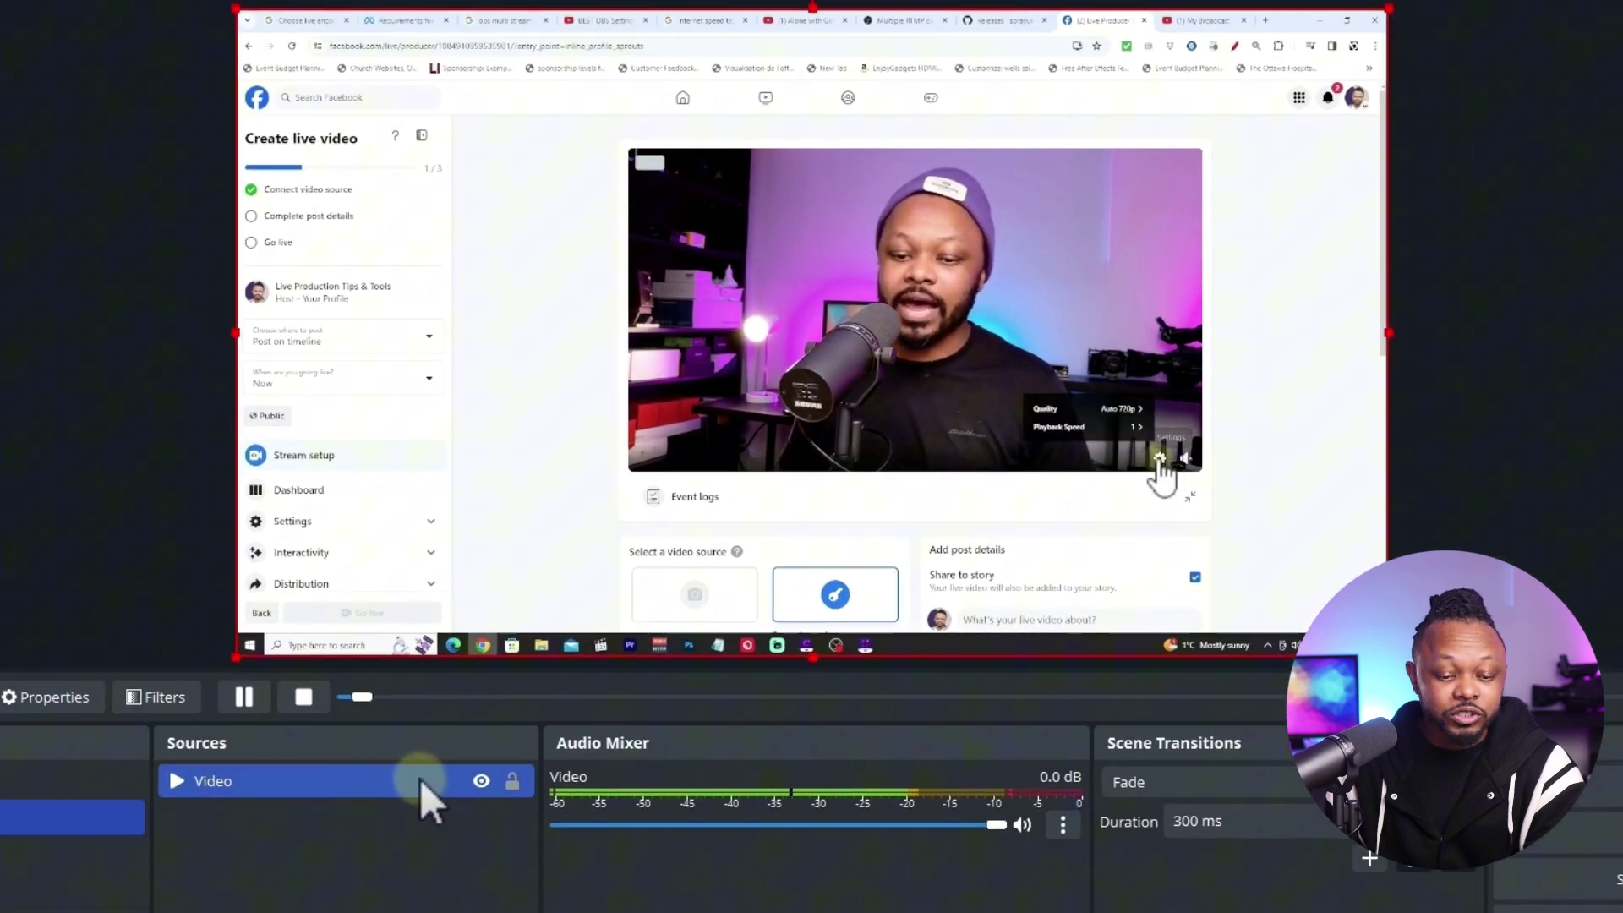
click(362, 697)
click(243, 698)
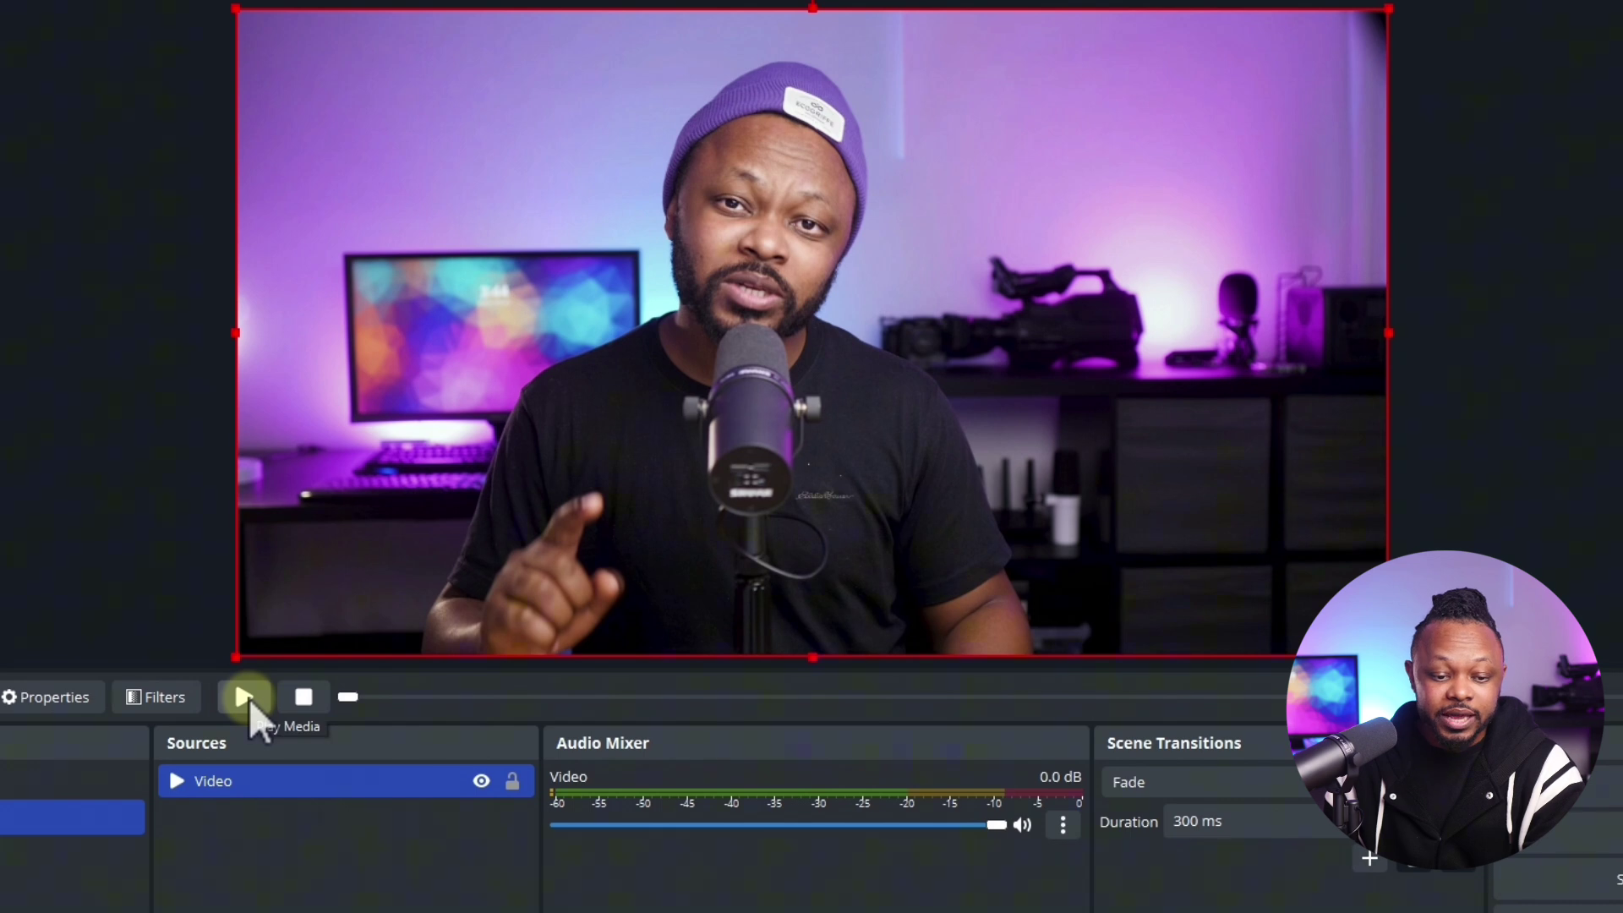
click(305, 701)
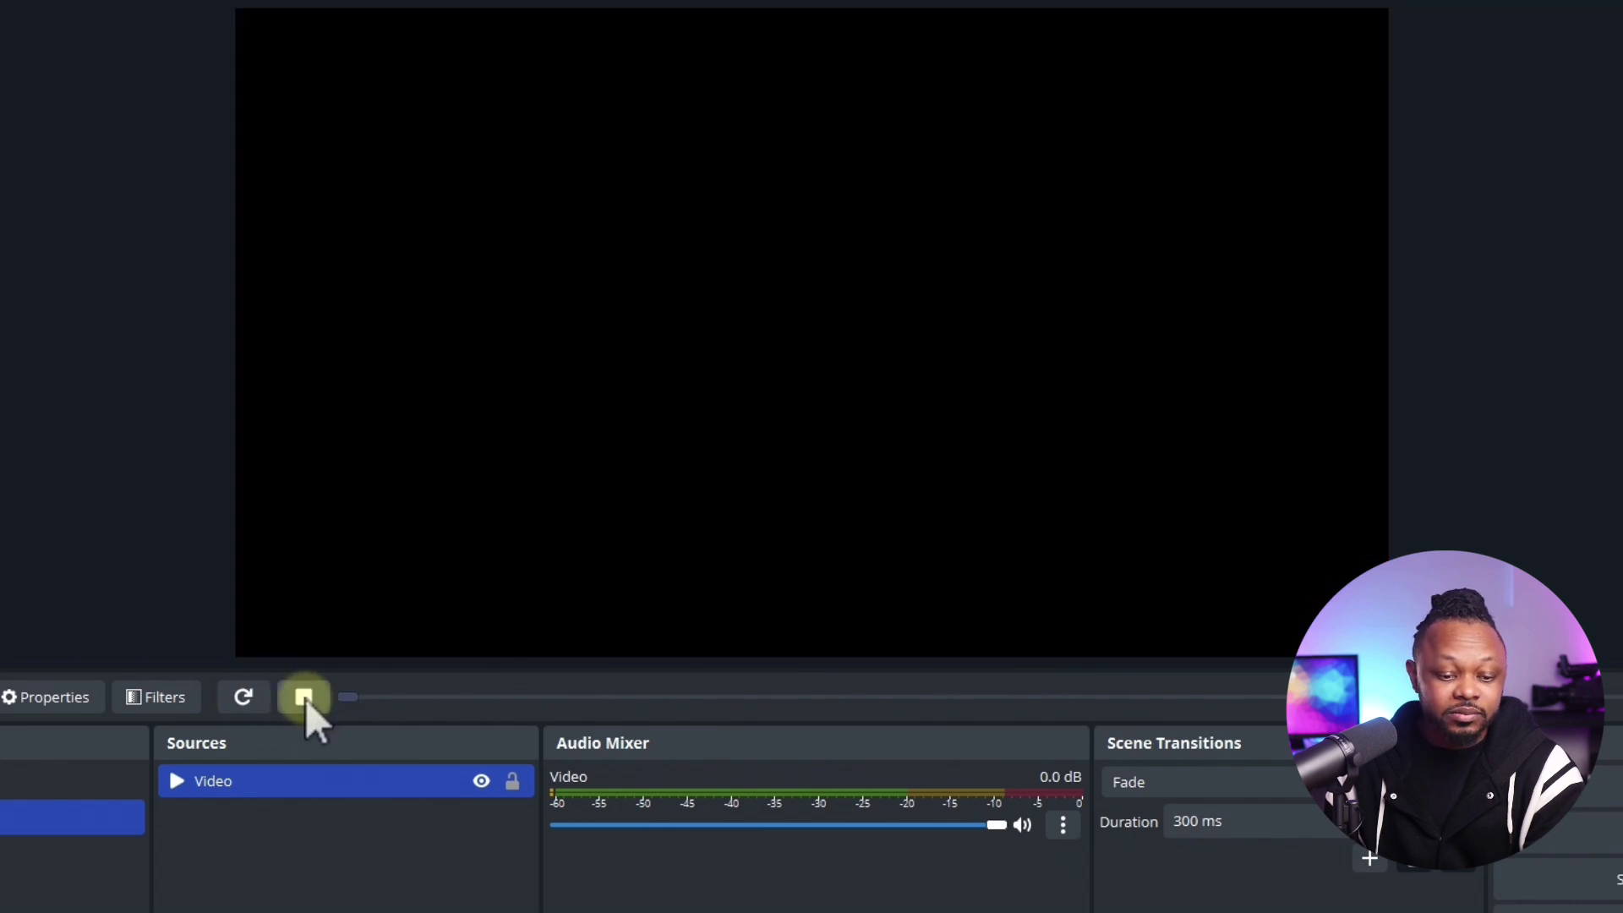
click(247, 698)
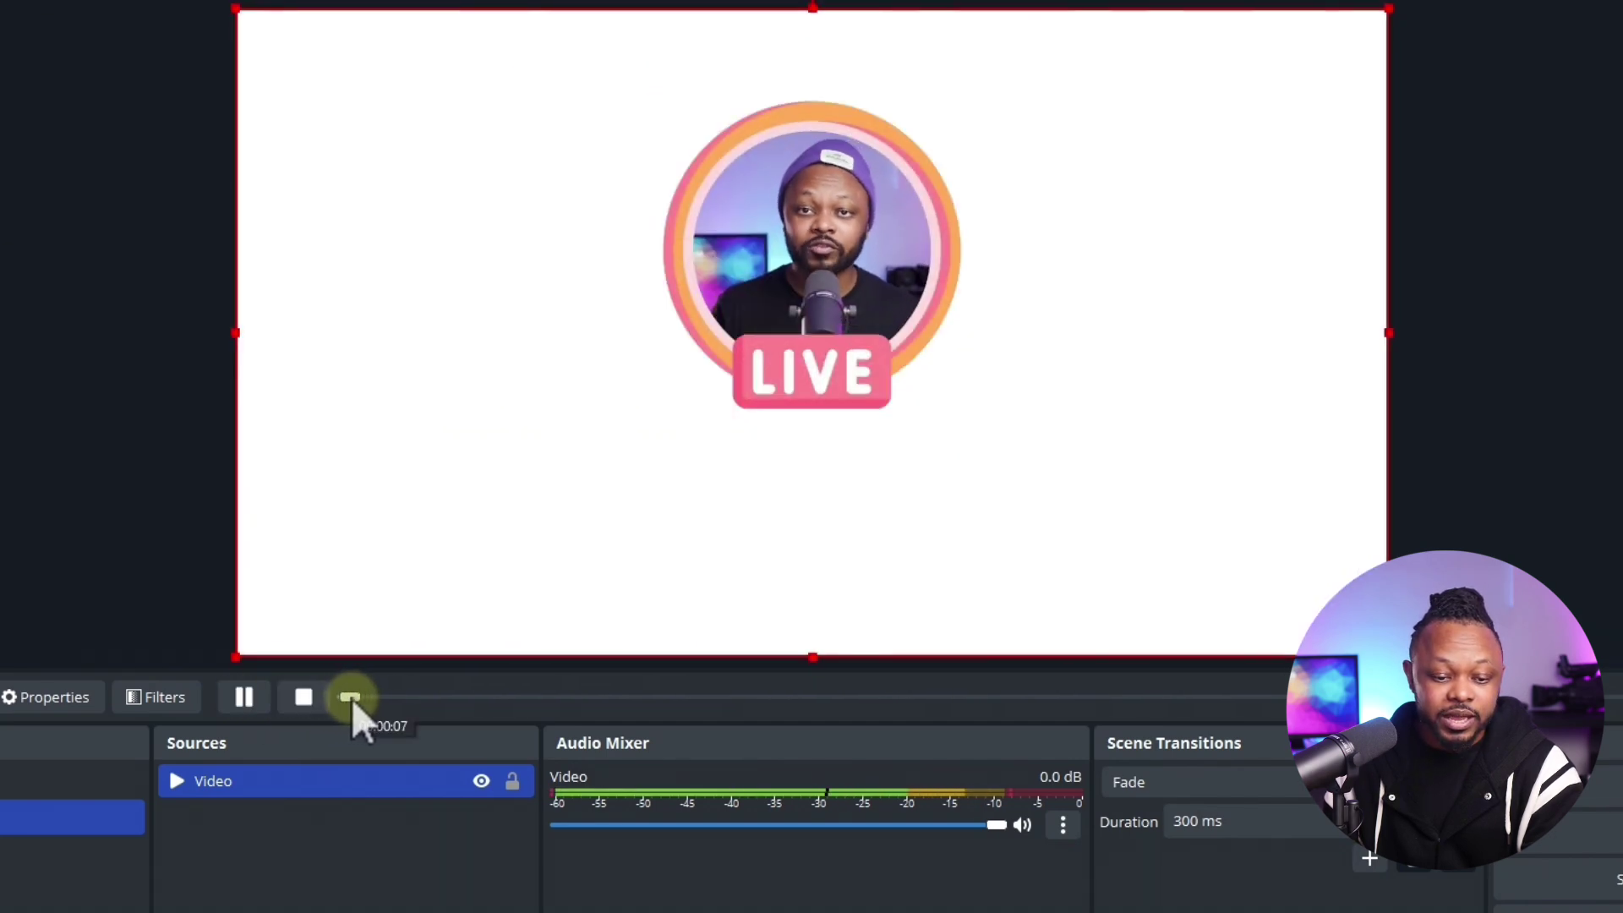
drag(351, 700, 396, 708)
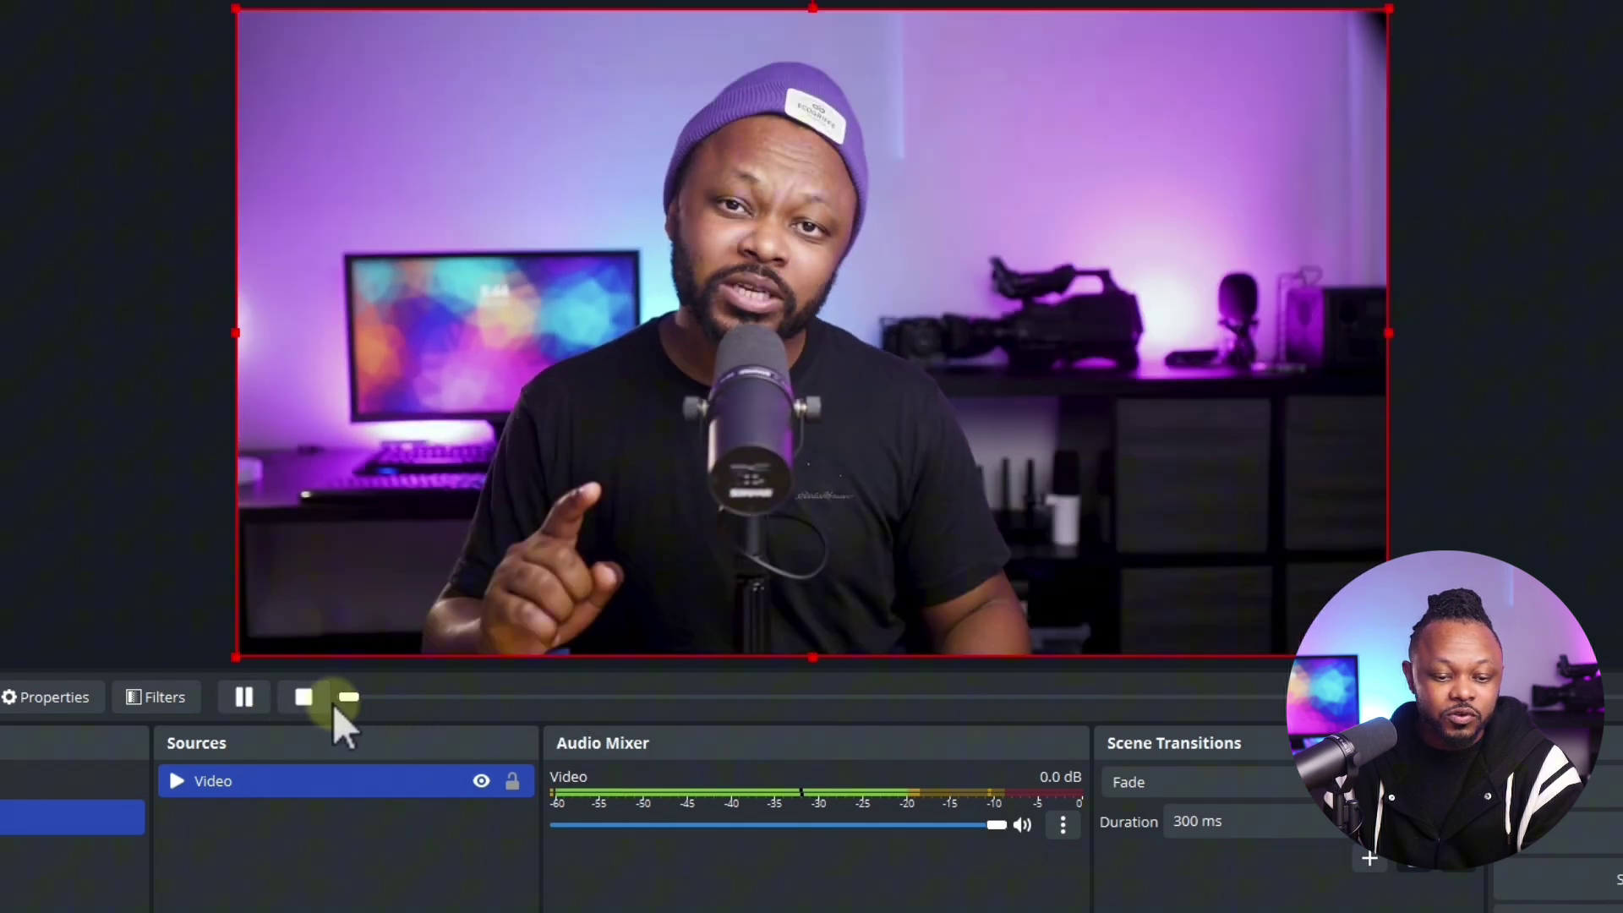
click(311, 697)
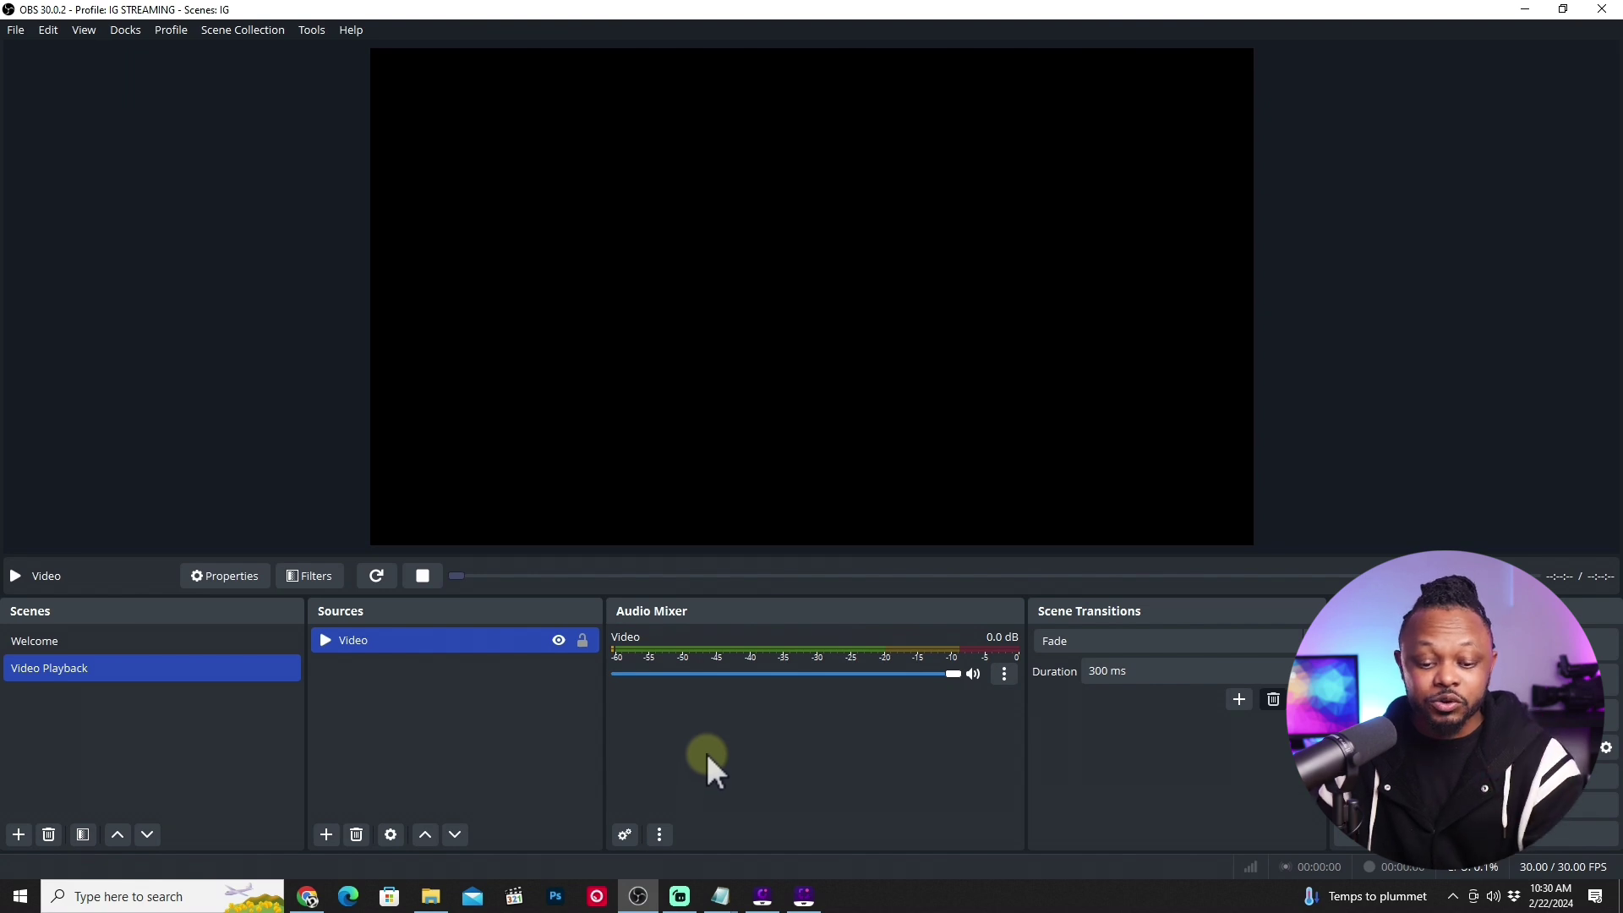
- Set the Video source's audio monitoring to Monitor and Output, then pause the video at 0:05
right_click(752, 725)
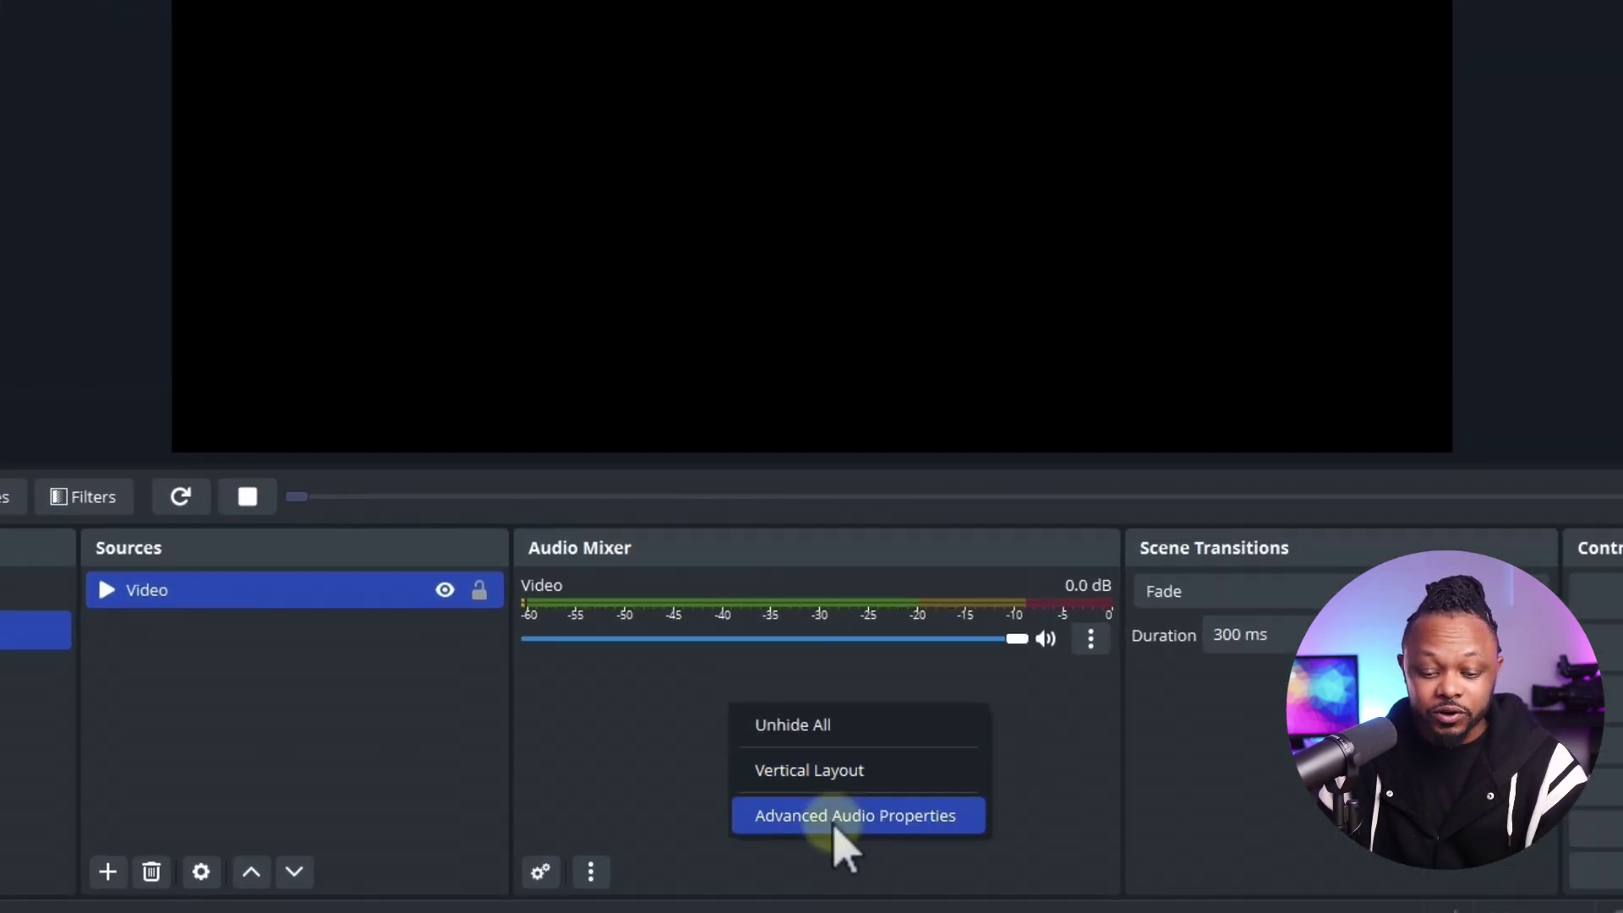
click(816, 742)
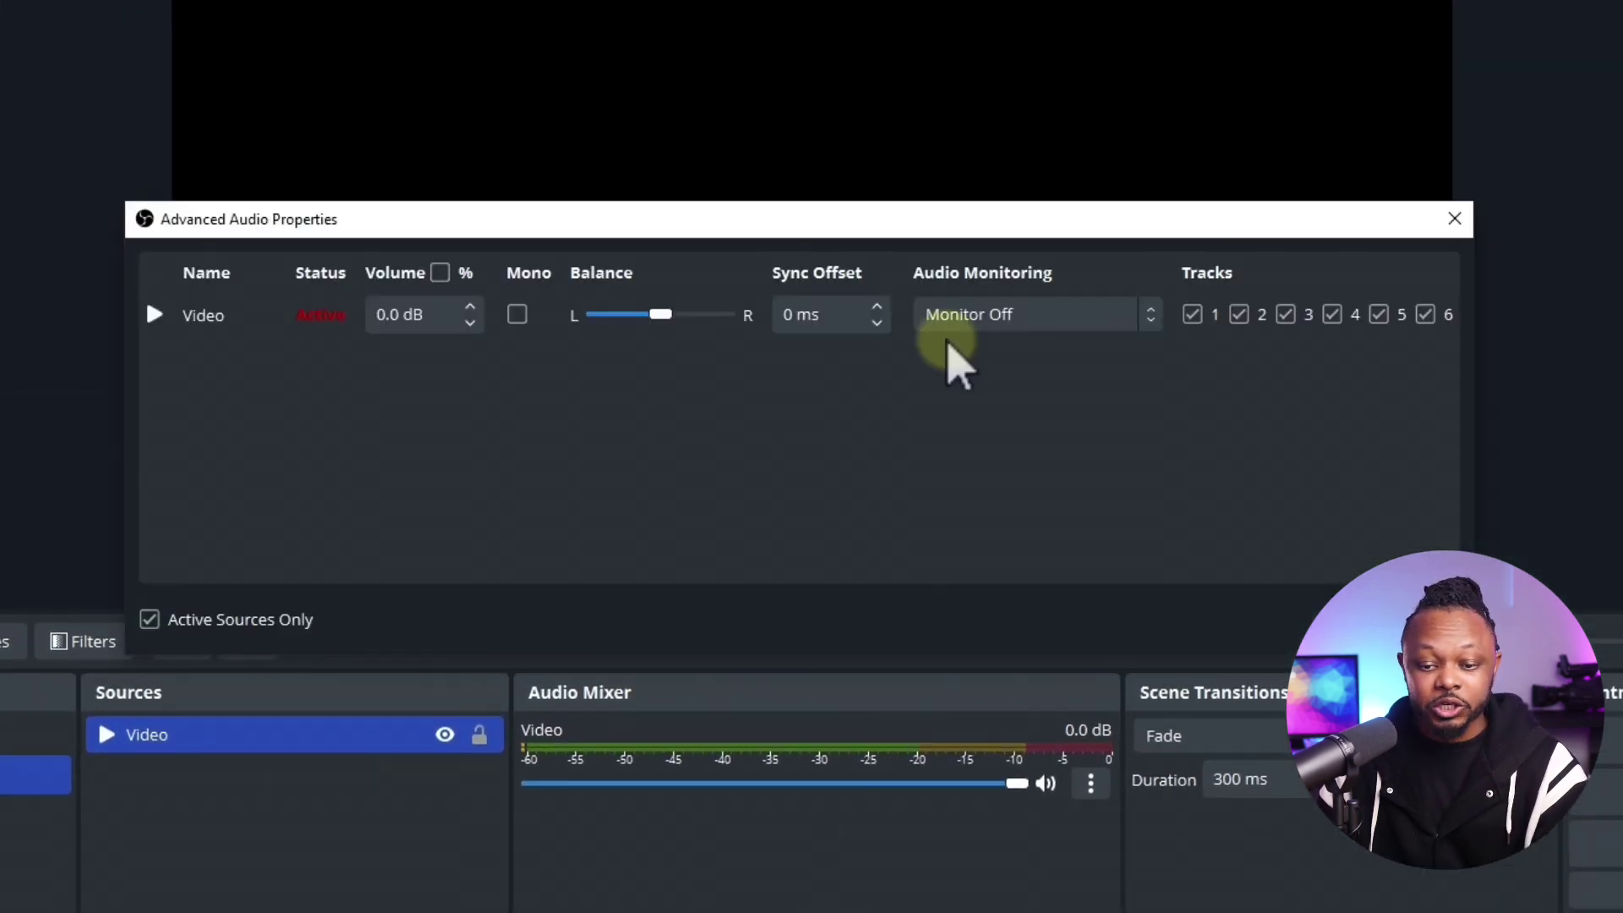
click(1087, 319)
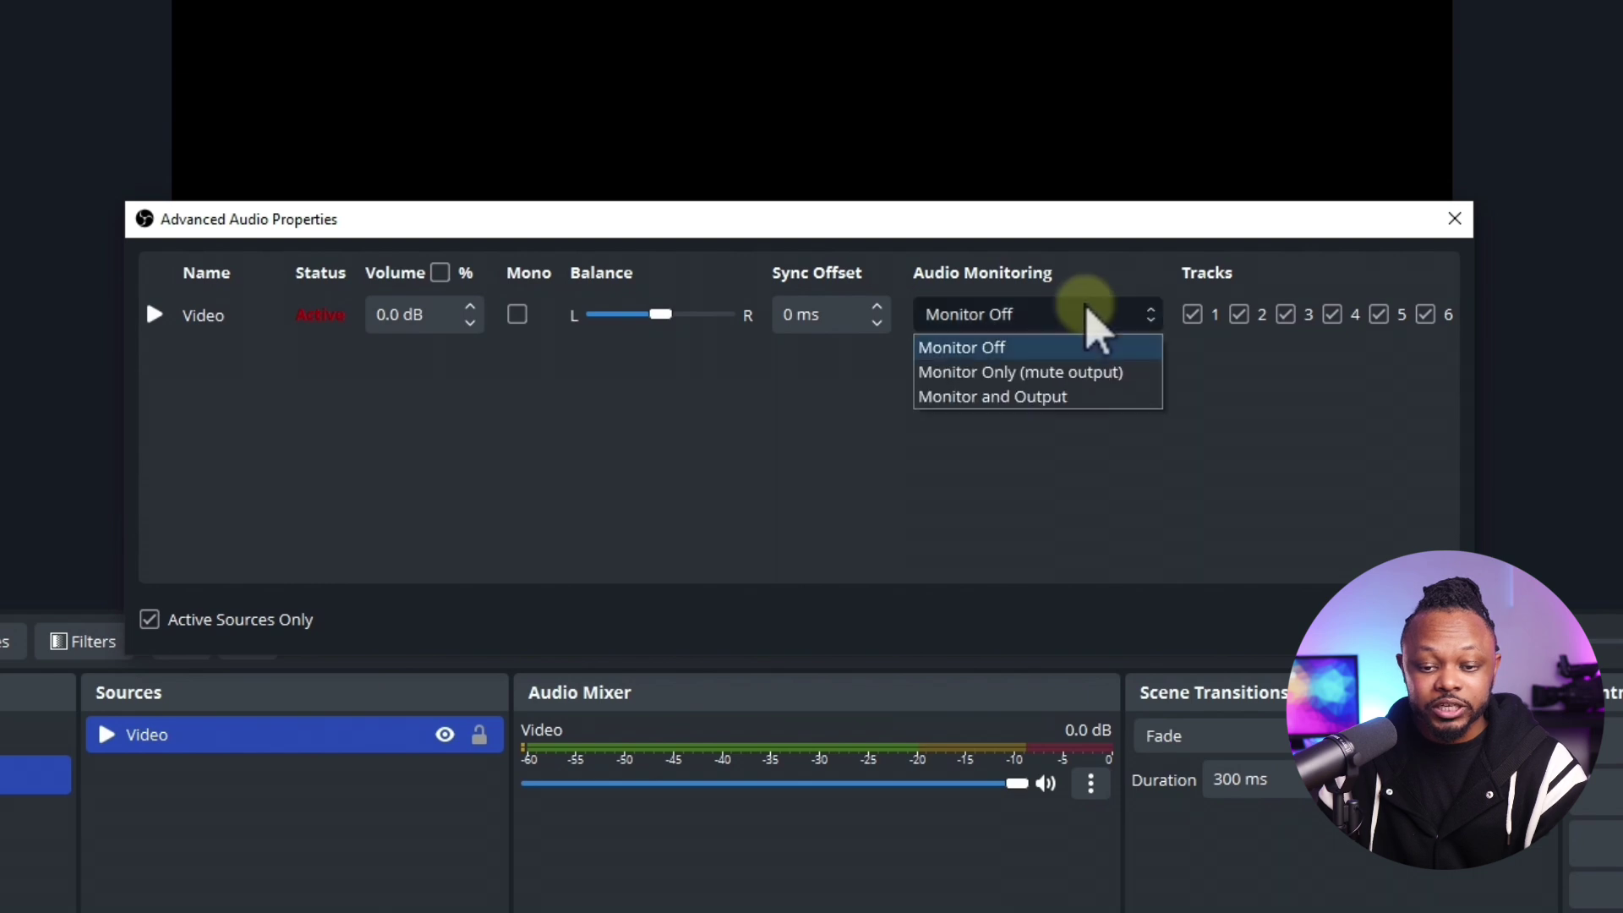
click(959, 397)
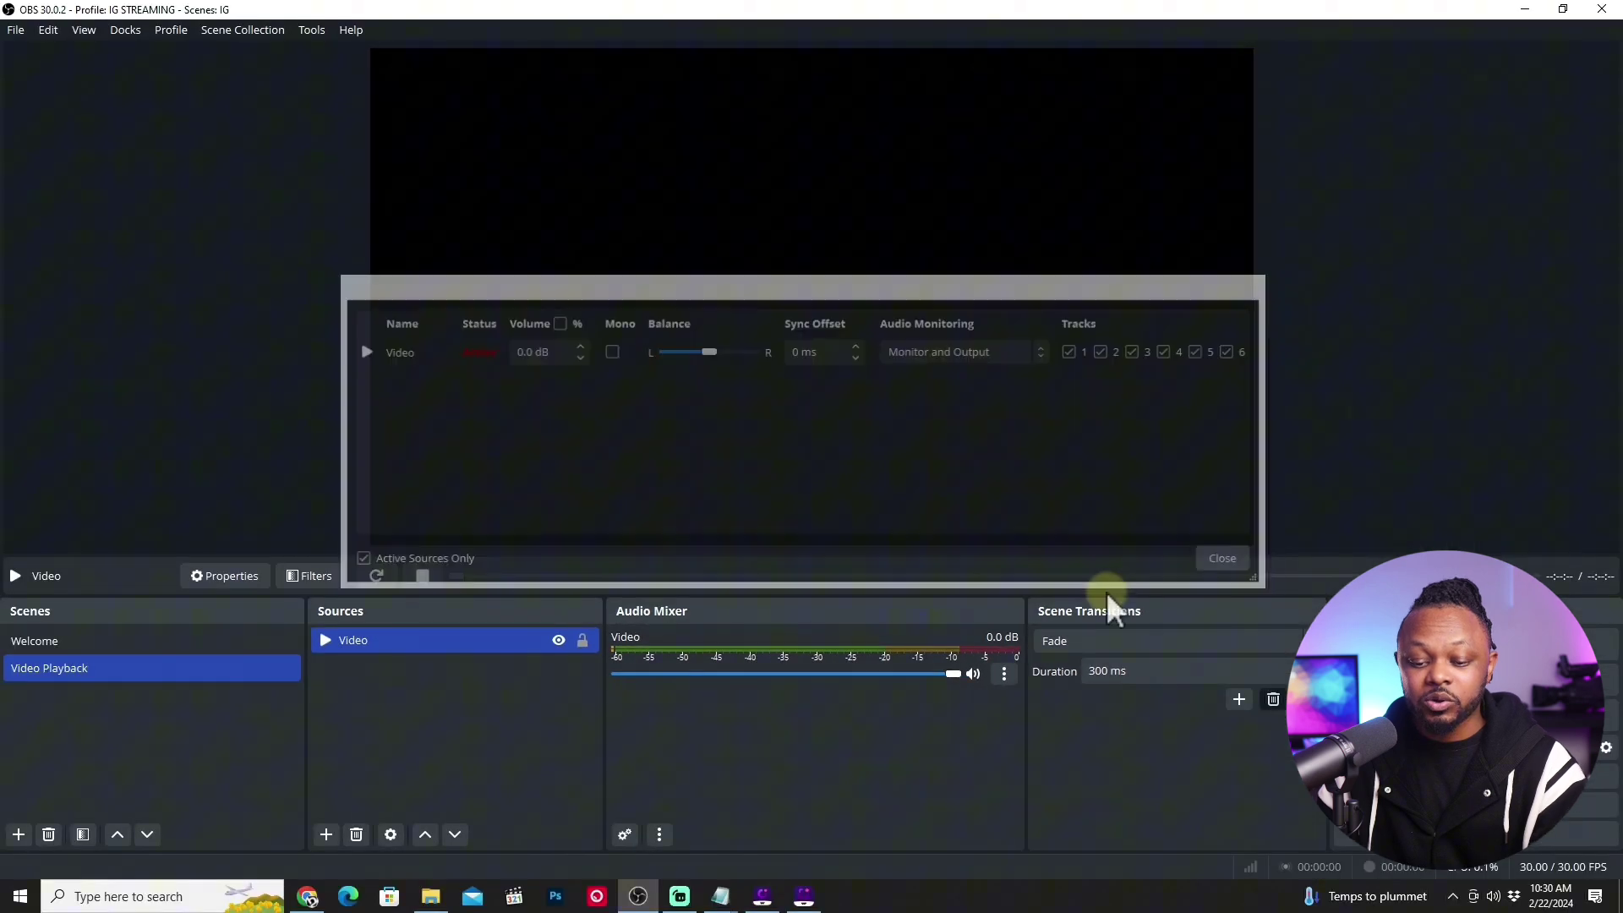
click(1420, 620)
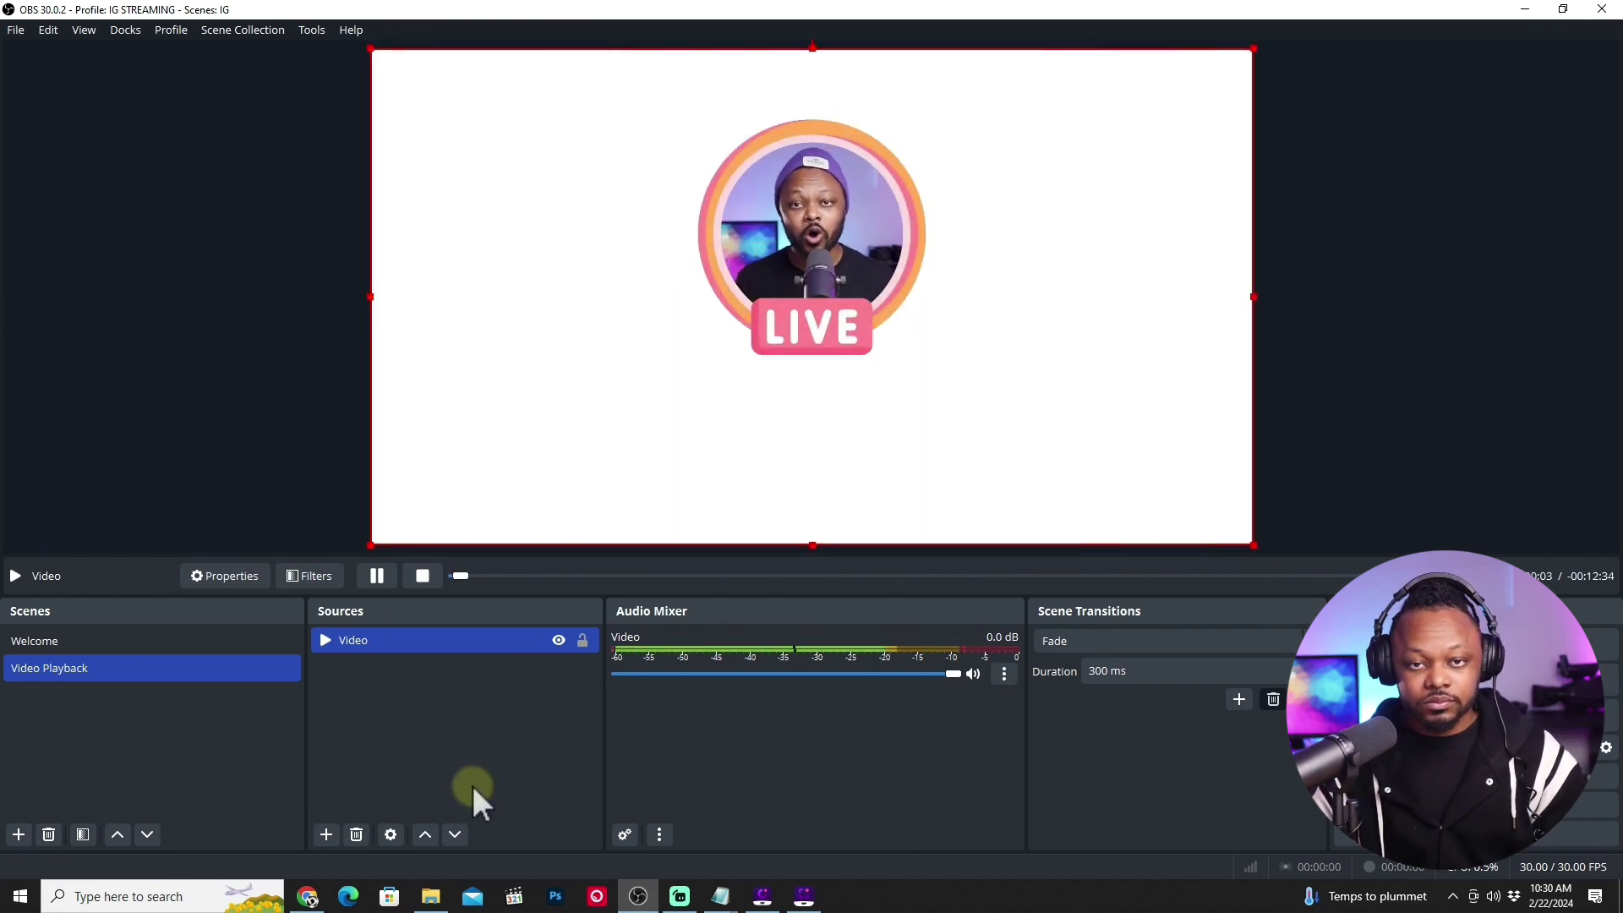
click(377, 577)
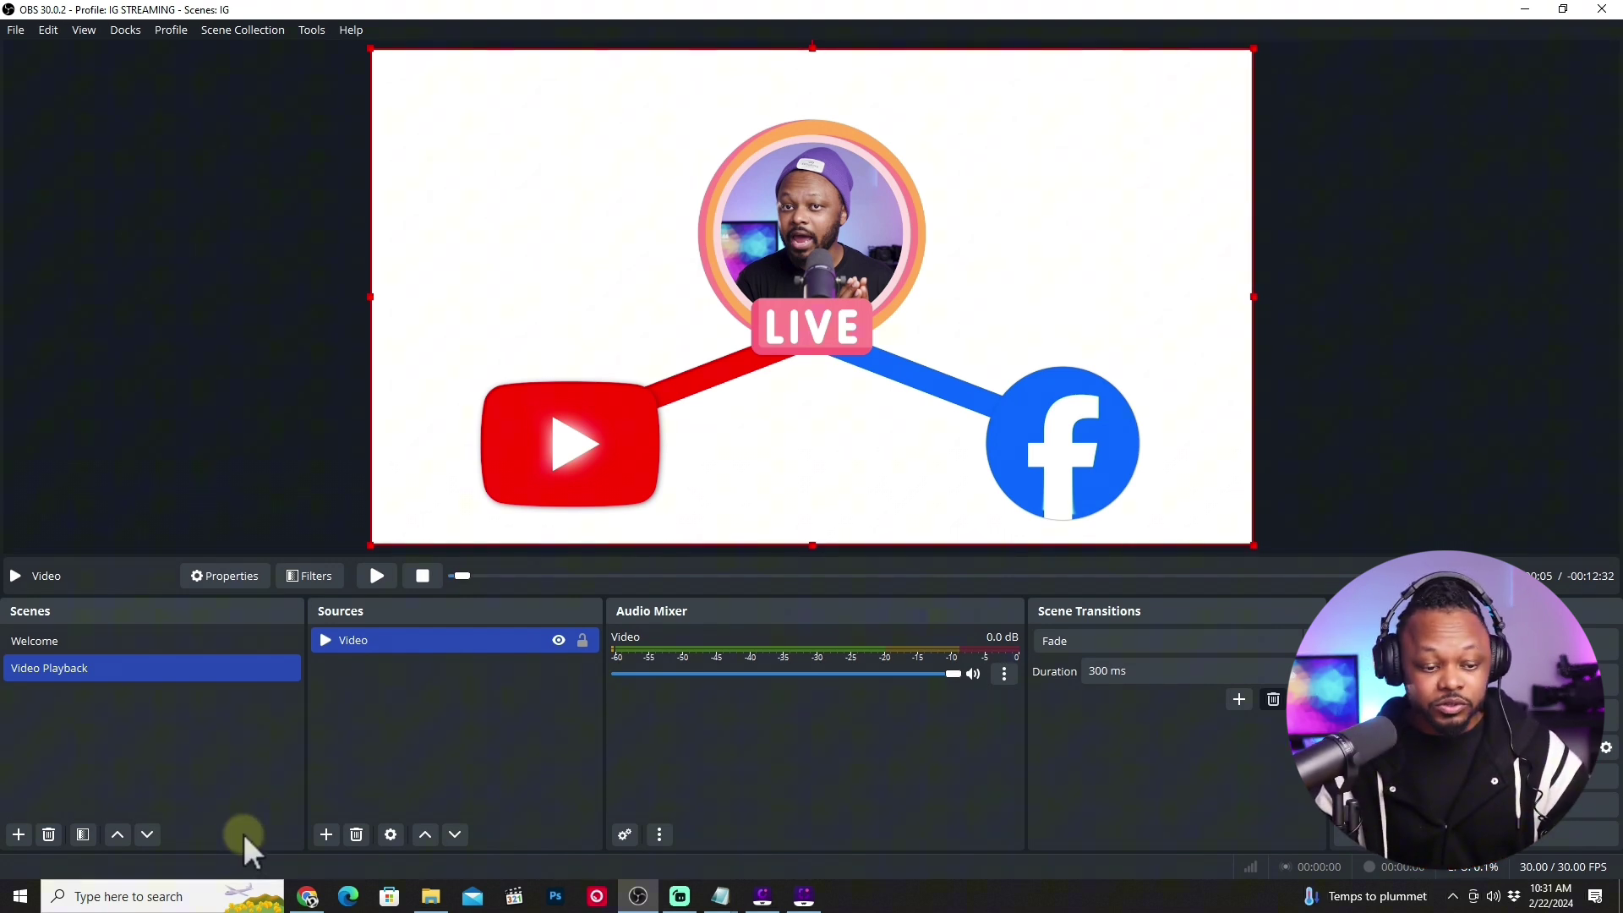
- Preview the Welcome scene, move Video Playback above Welcome, and pause the video at 0:14
drag(144, 676, 175, 635)
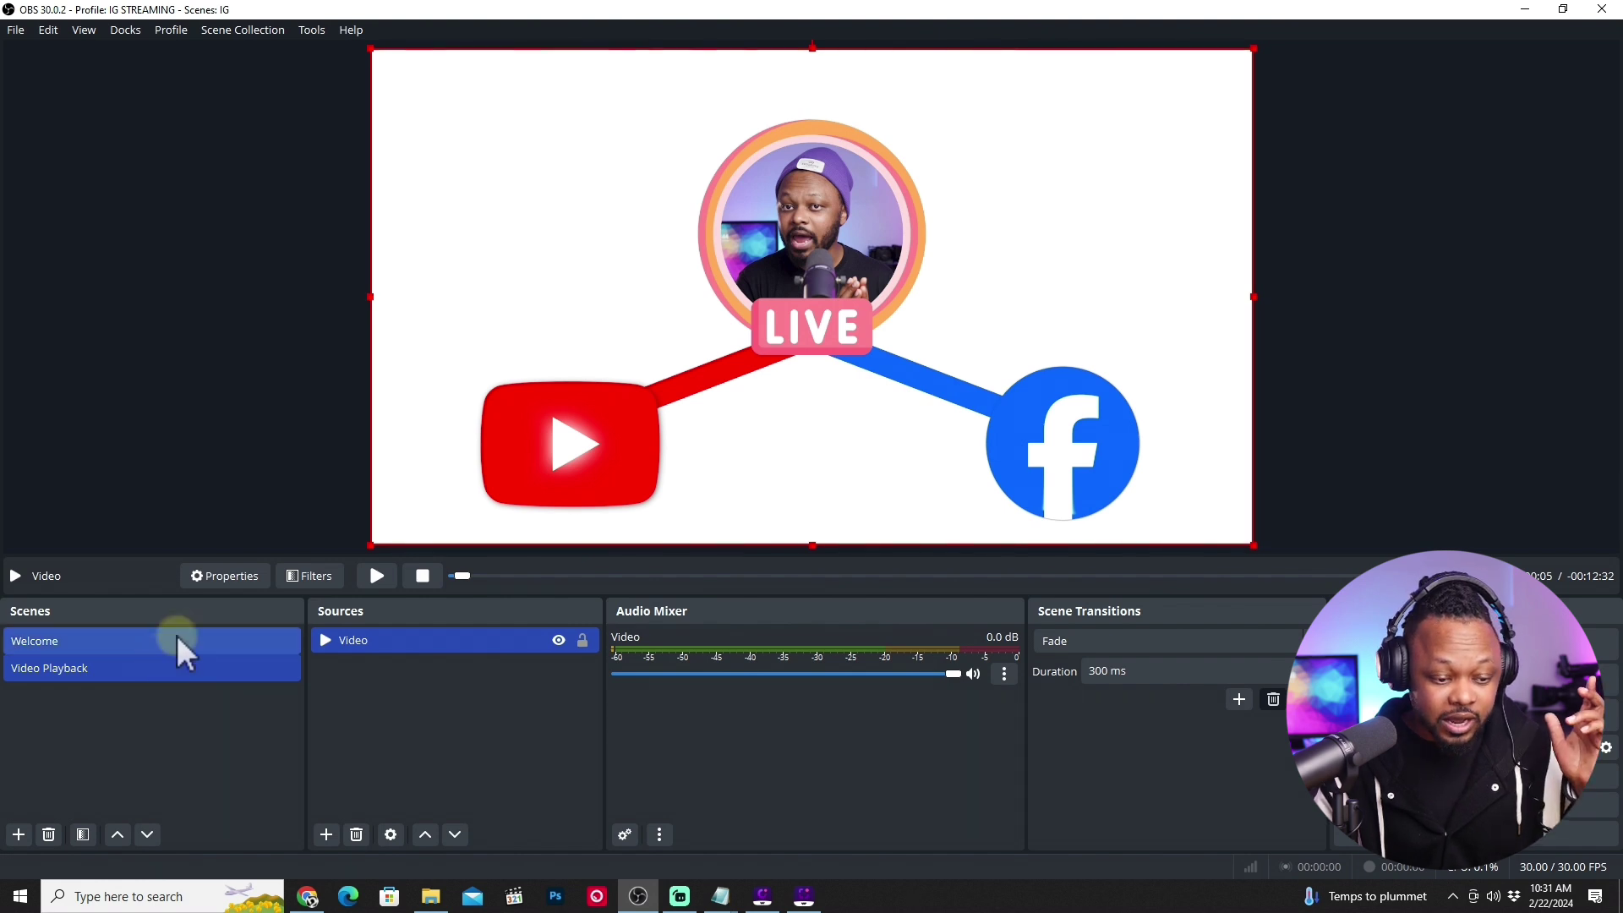
click(176, 640)
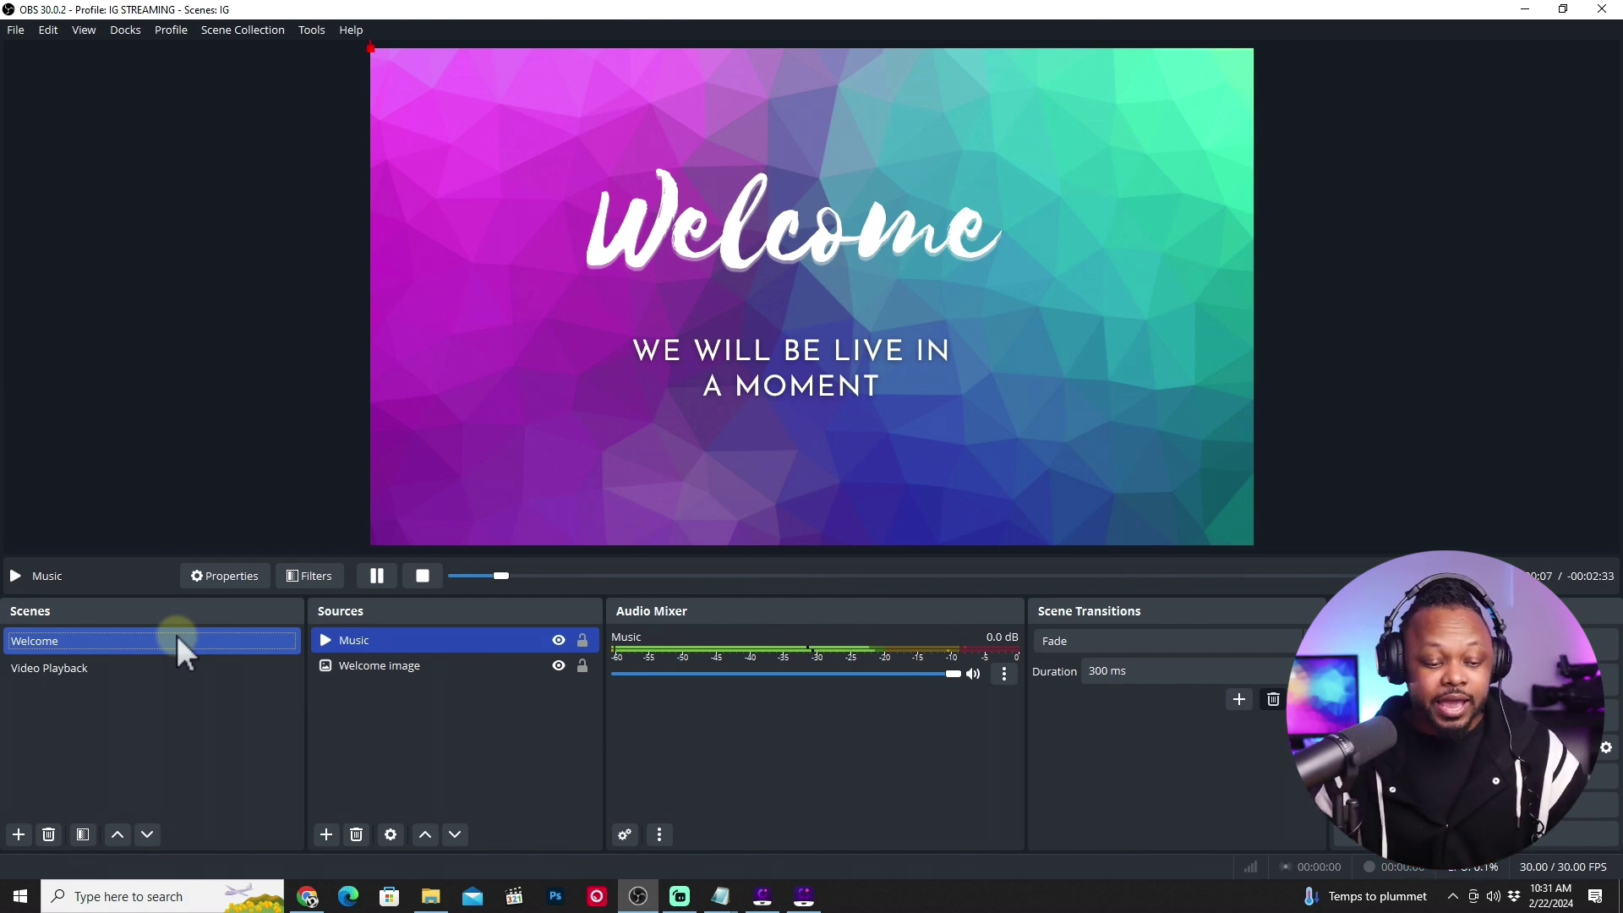
click(167, 668)
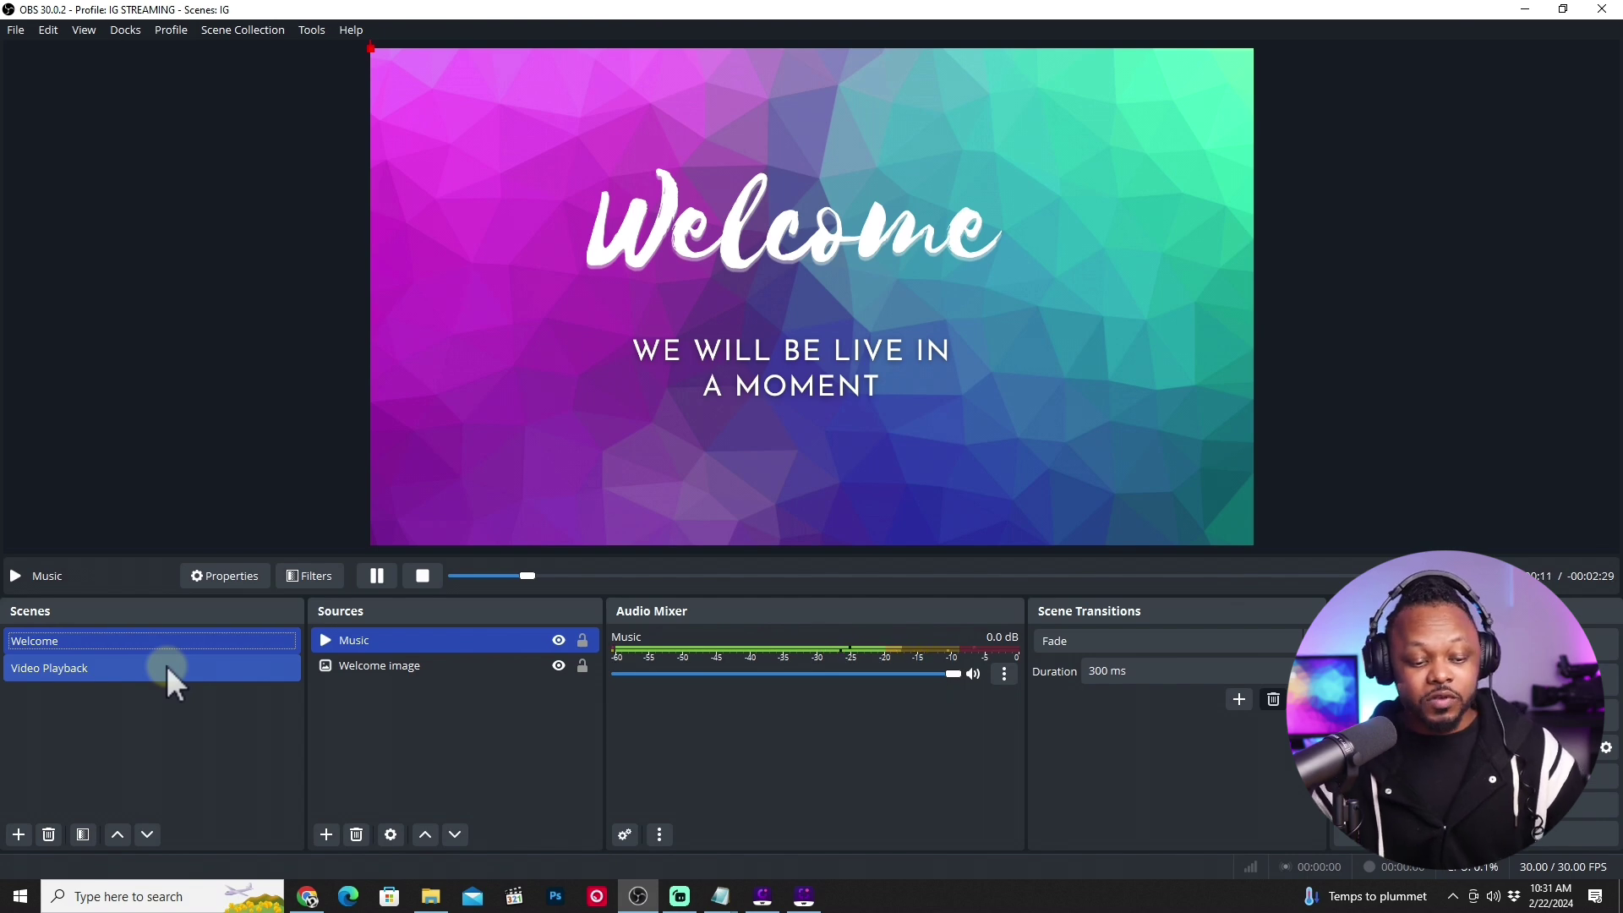
drag(166, 666, 164, 635)
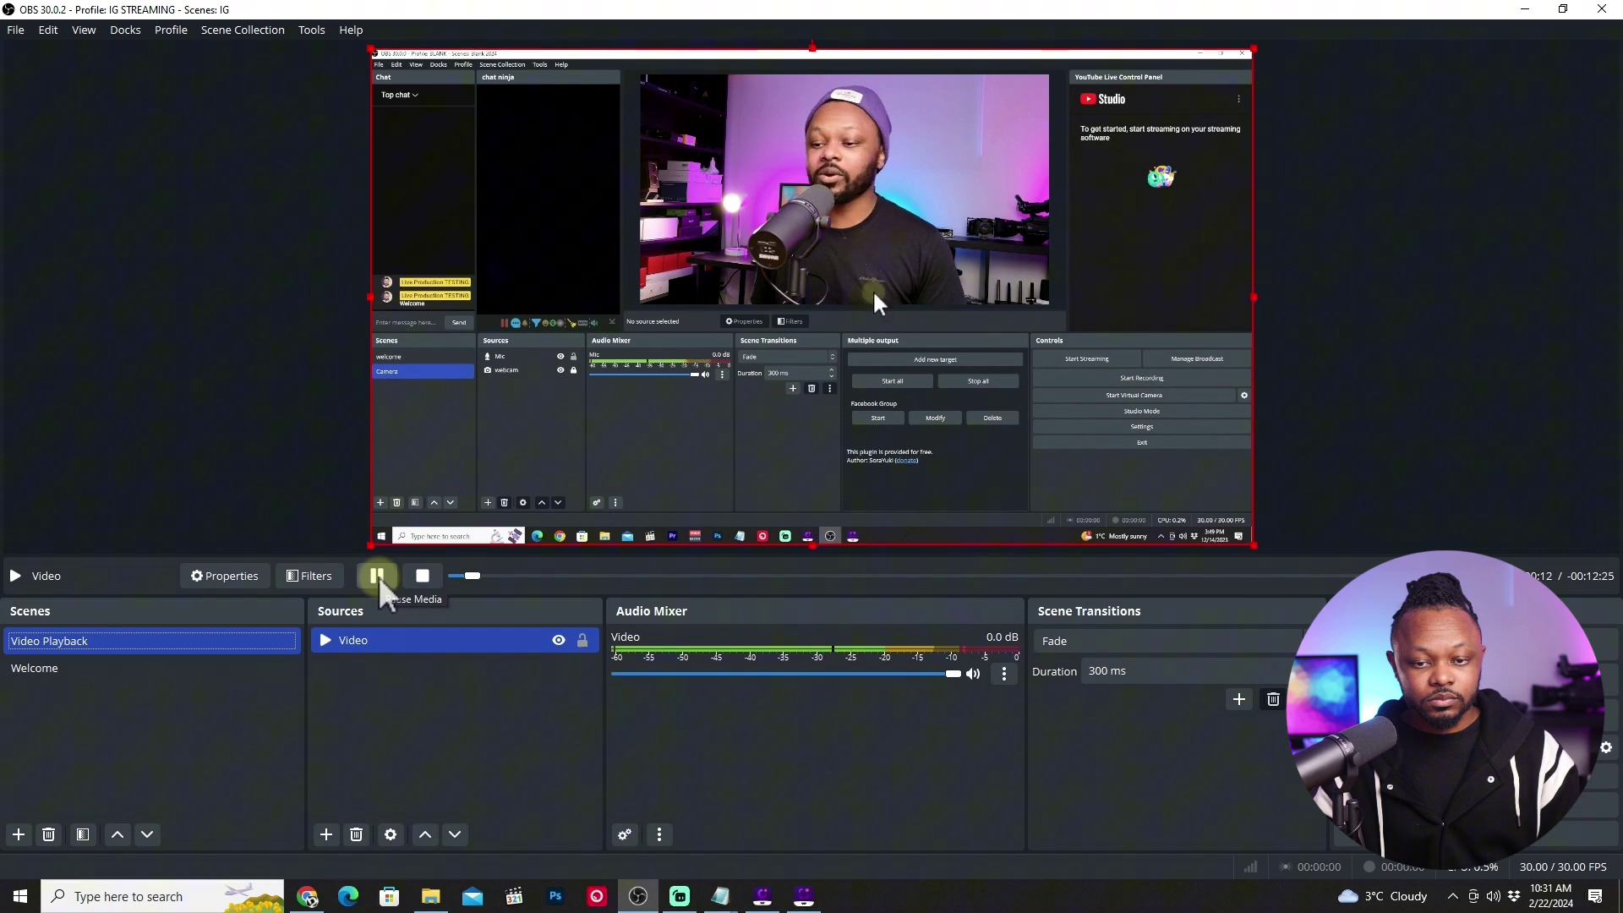
click(377, 576)
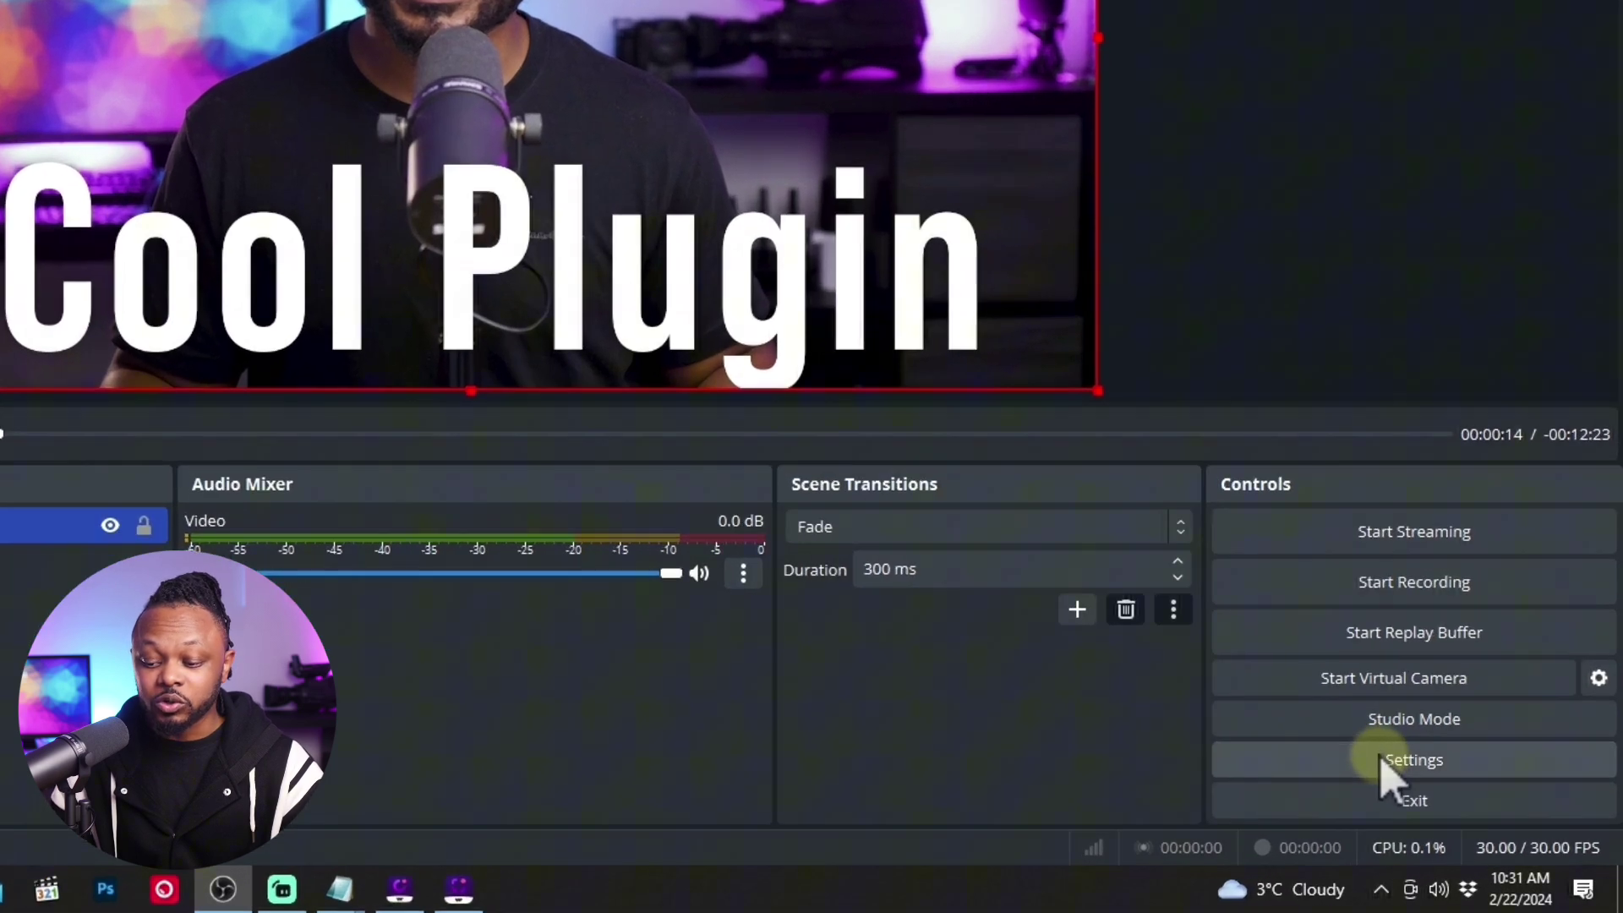
- In the Stream settings, switch the service from Custom to YouTube - RTMPS, then to Facebook Live
click(1447, 807)
click(409, 134)
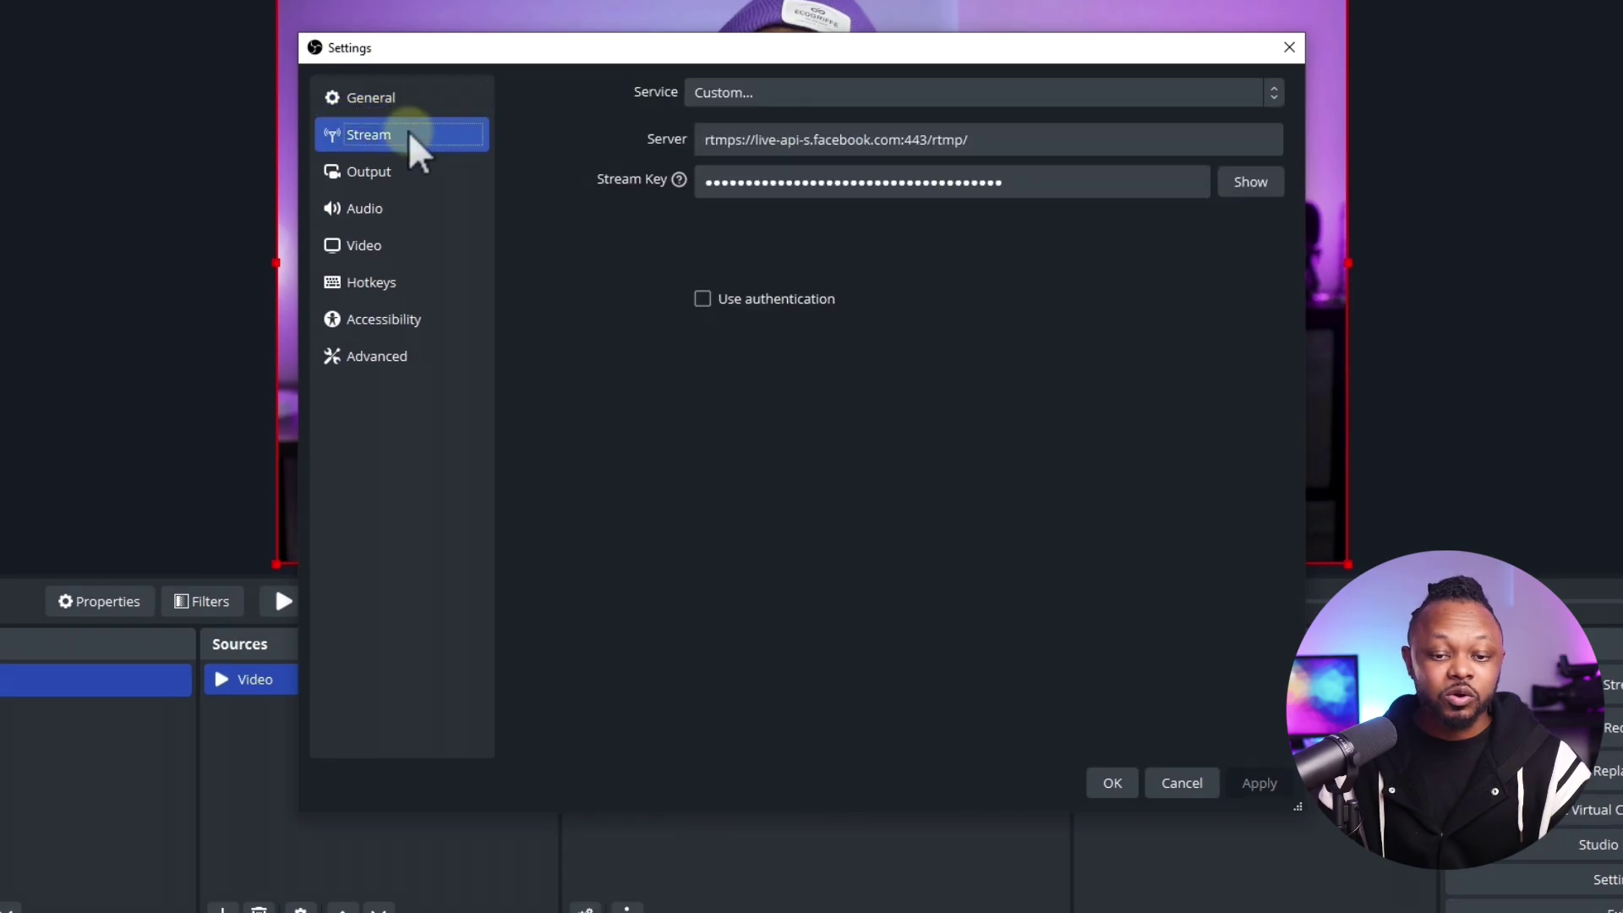
click(744, 95)
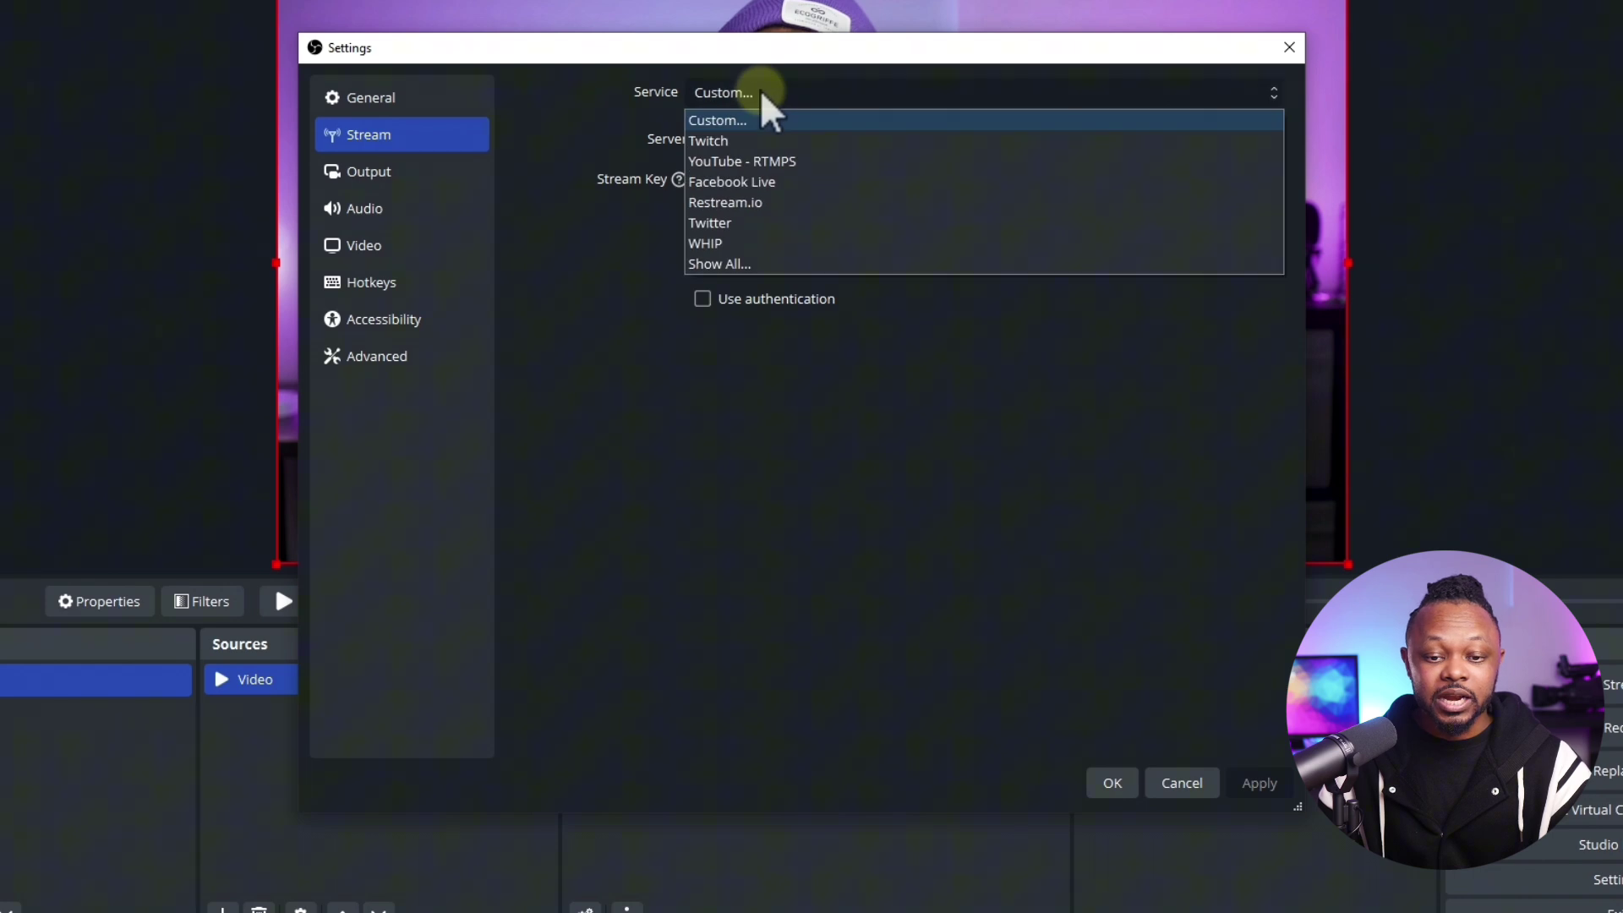
click(776, 180)
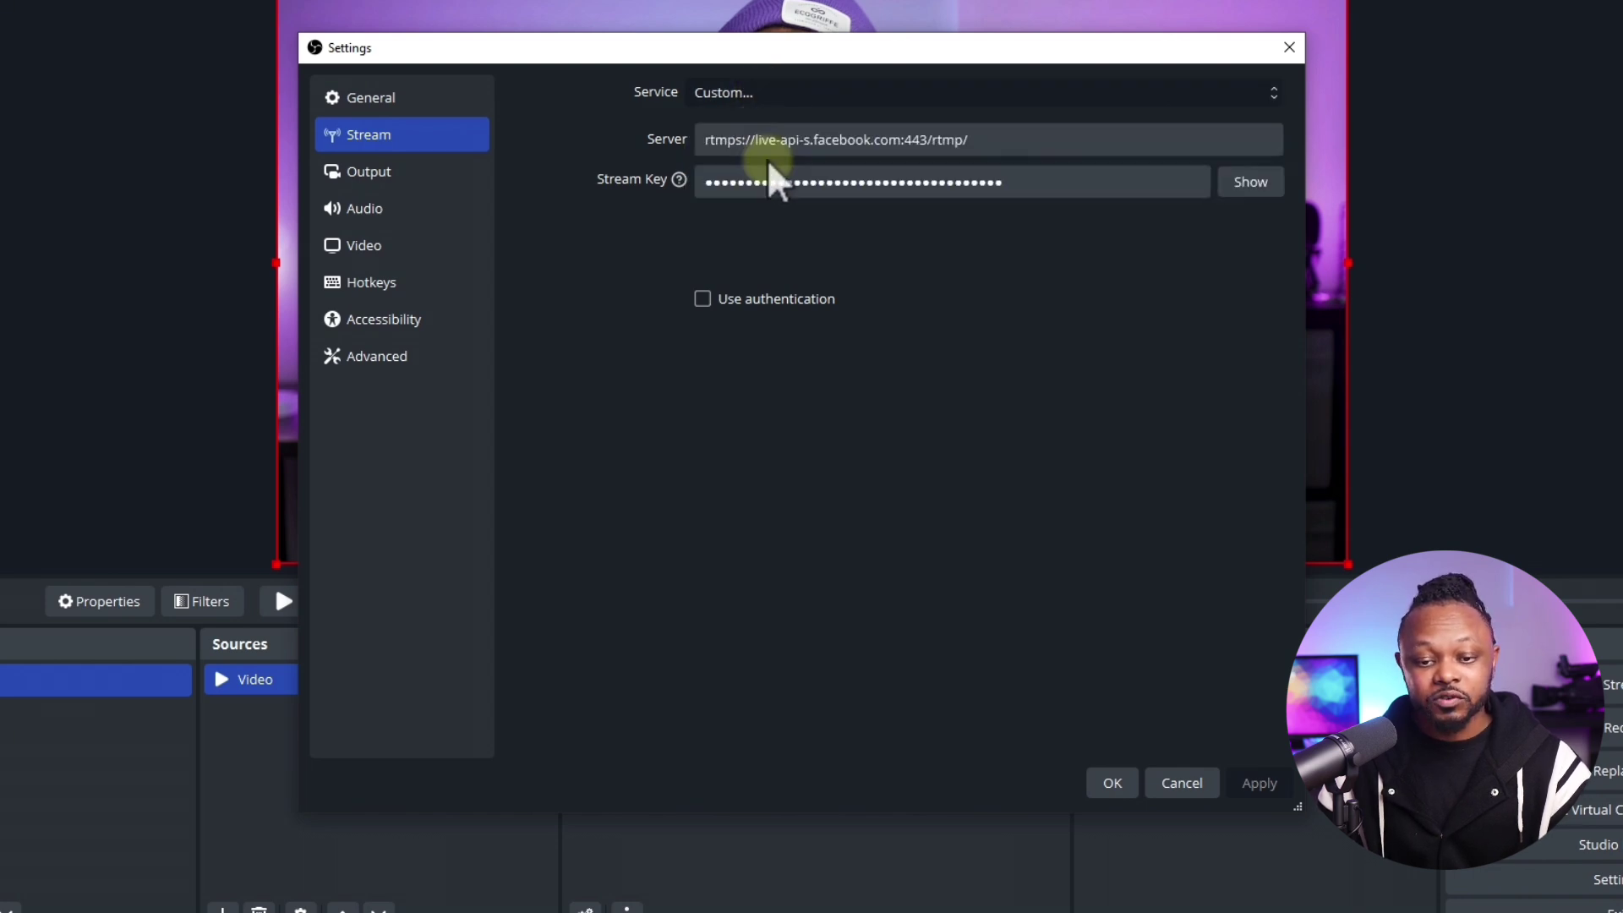
scroll(724, 90, up, 1)
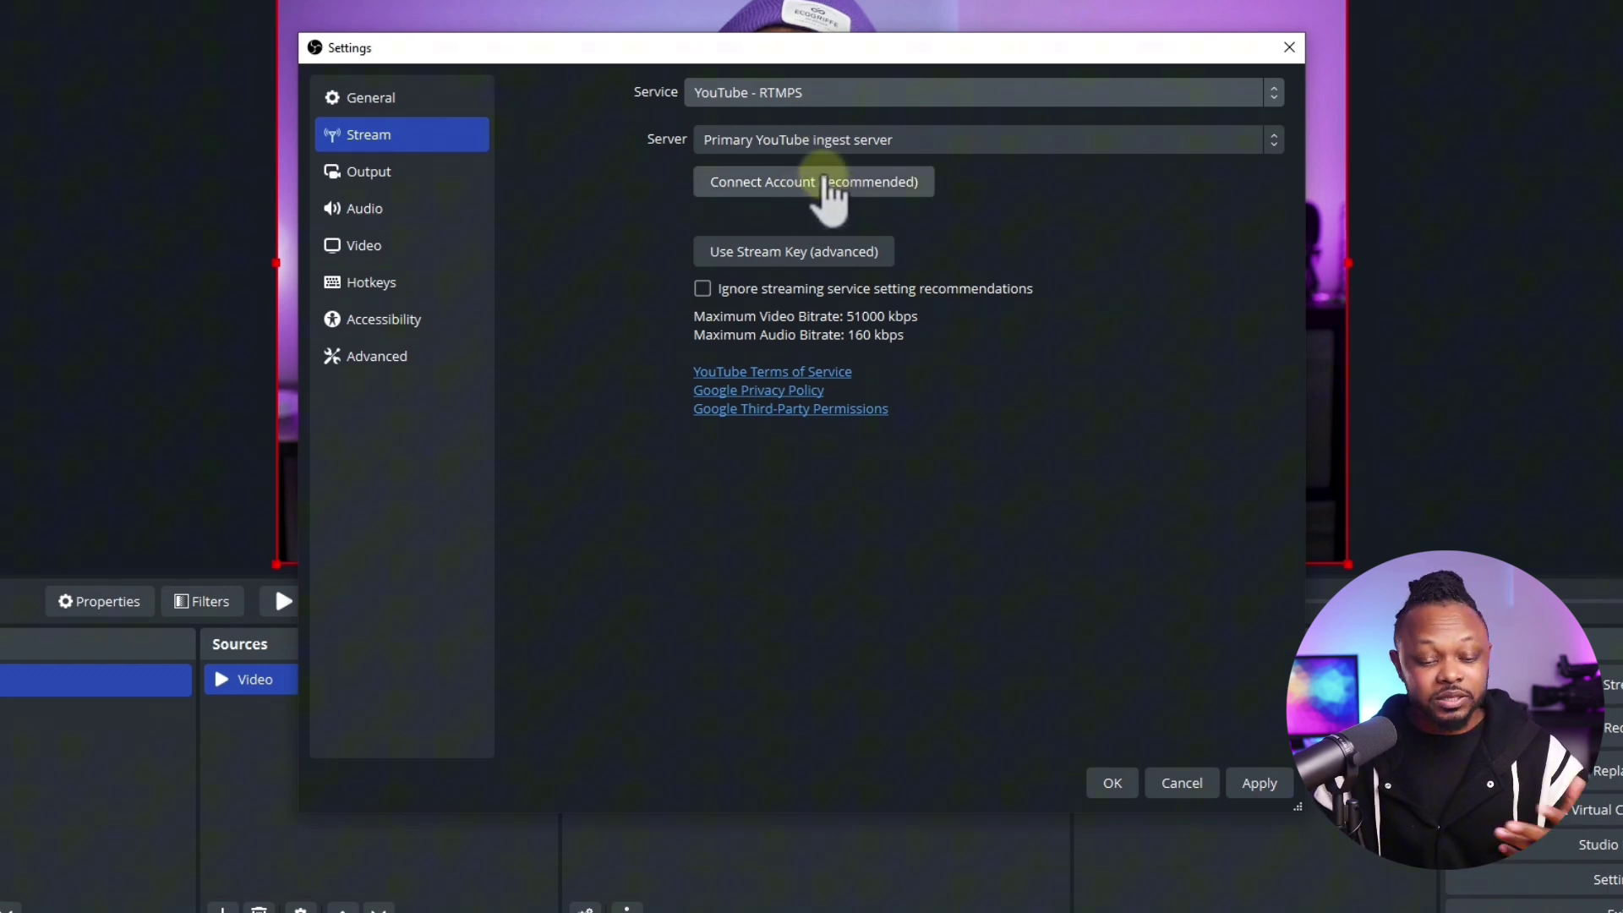
click(772, 95)
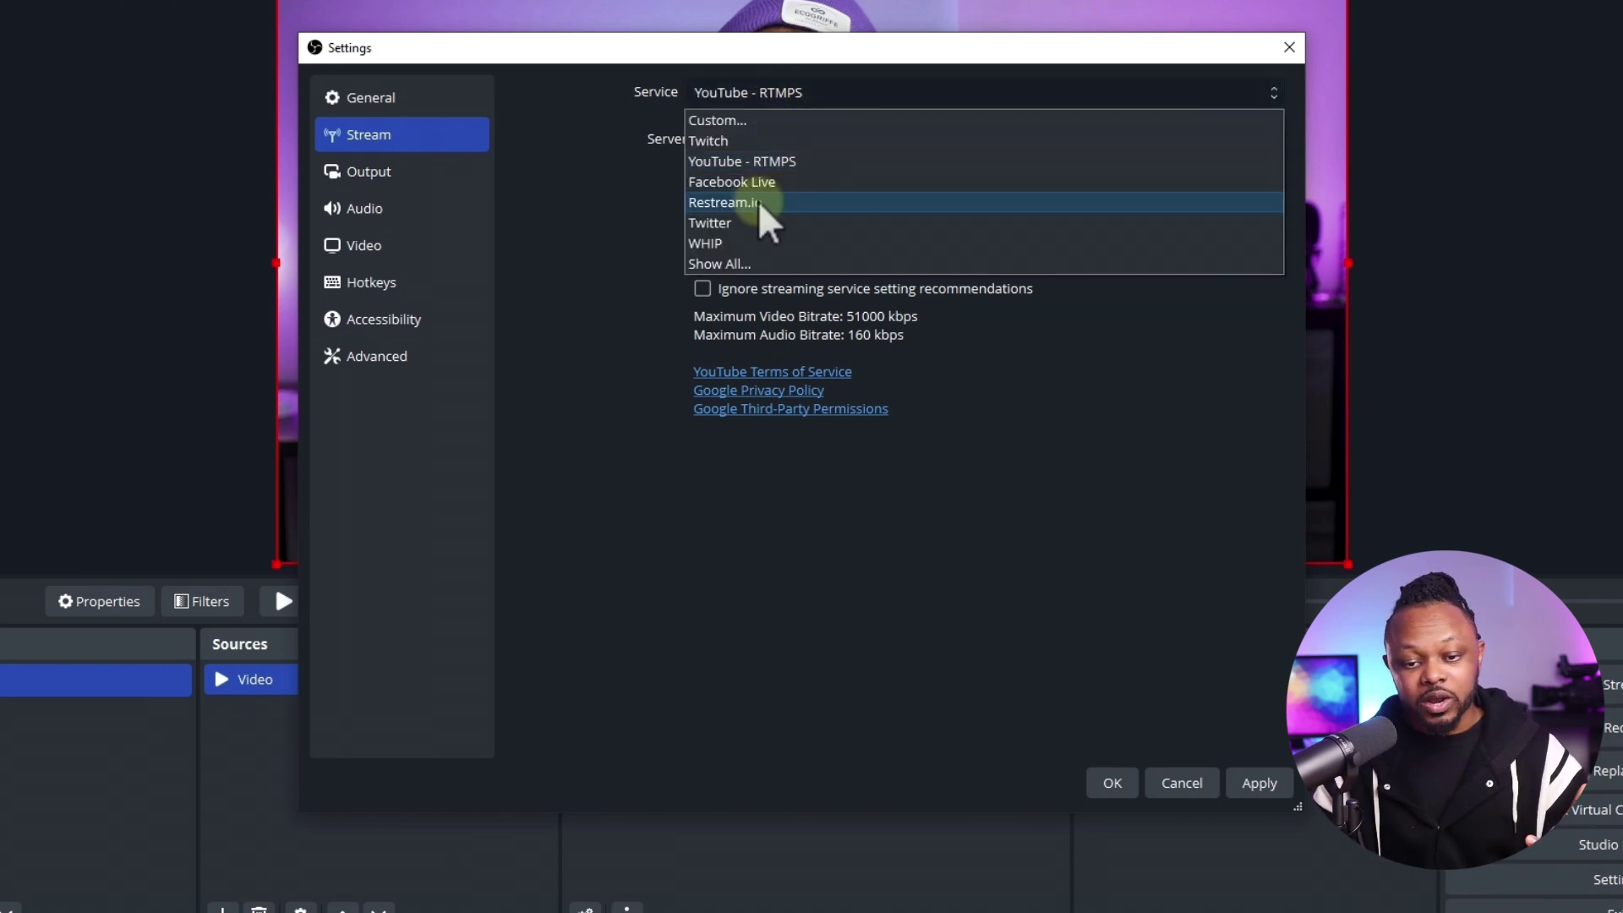
click(776, 182)
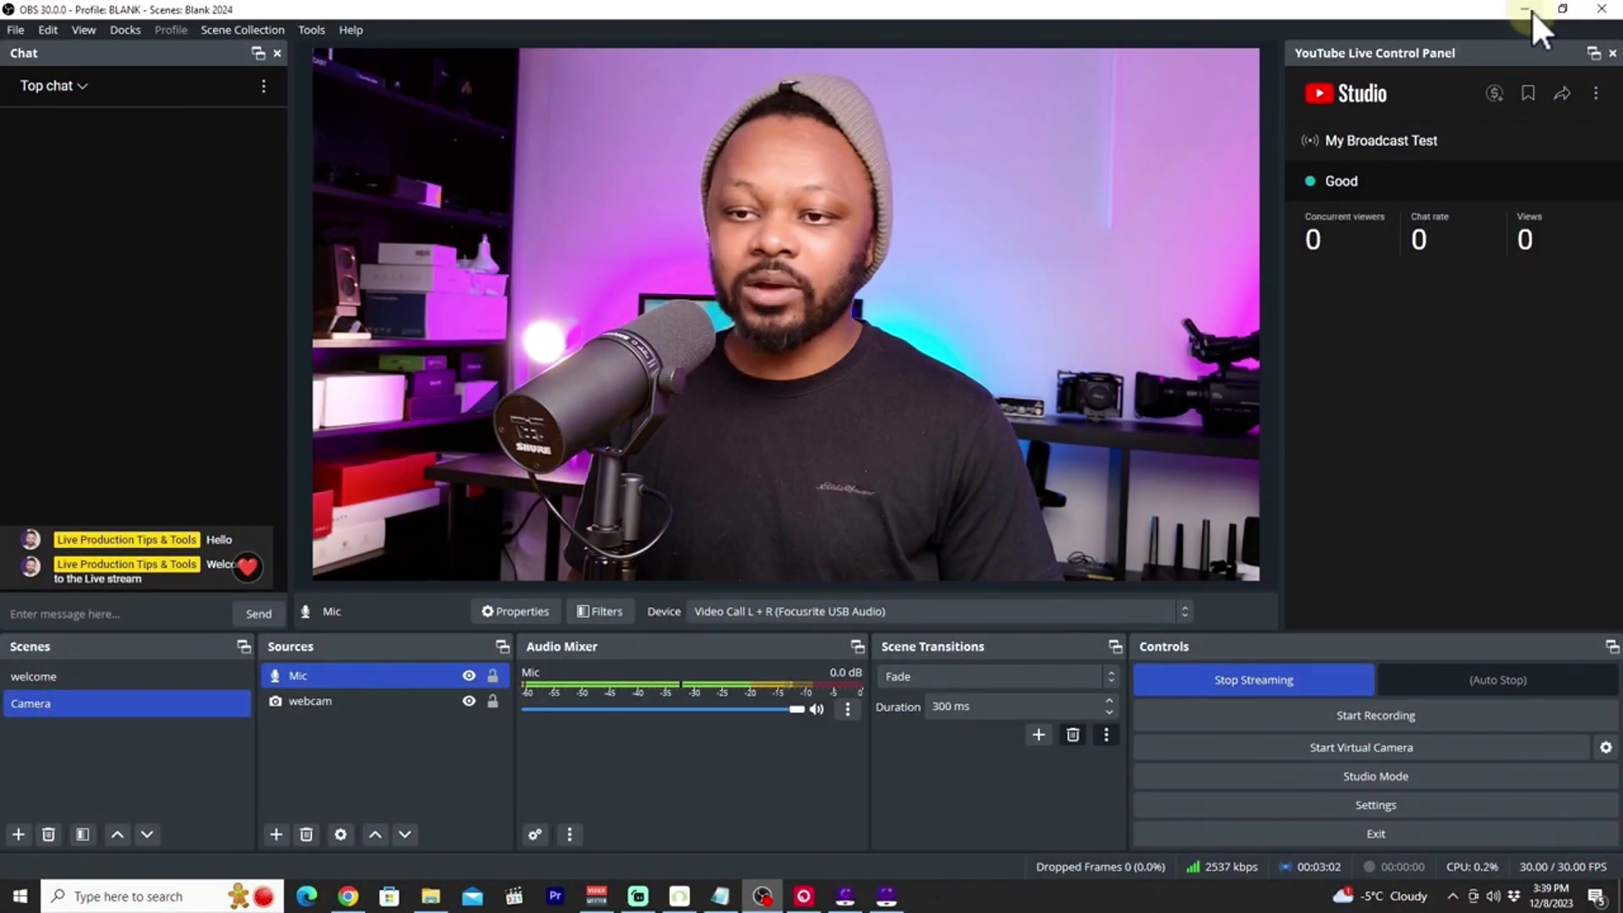
- Minimize OBS to bring up the 'My Broadcast Test' YouTube watch page showing the Welcome graphic
click(1525, 9)
scroll(462, 454, down, 2)
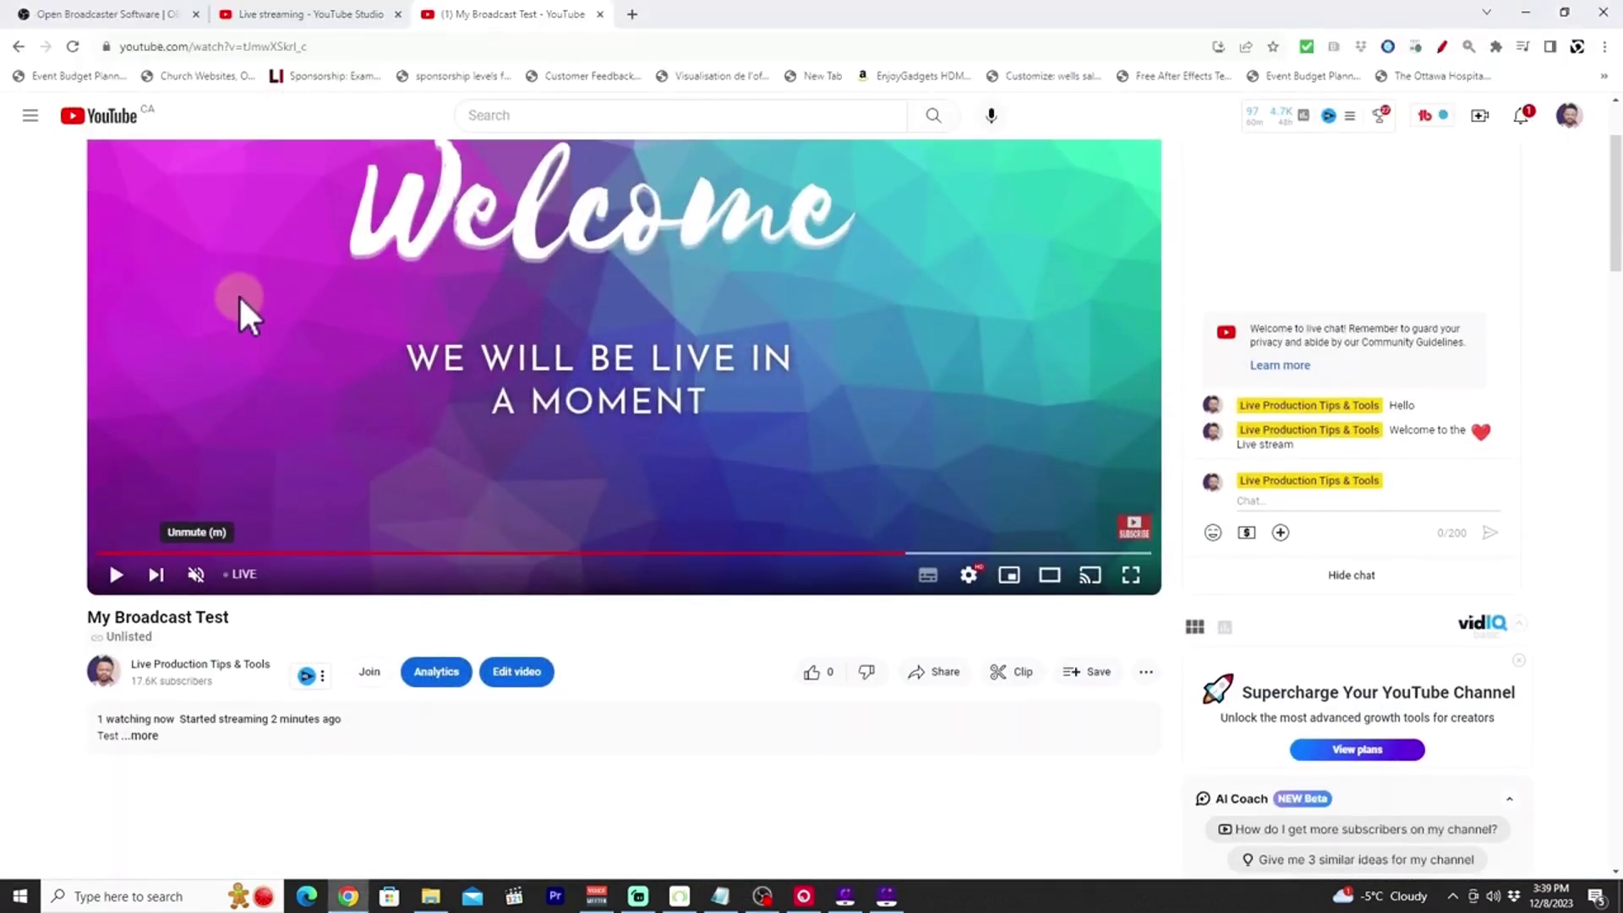